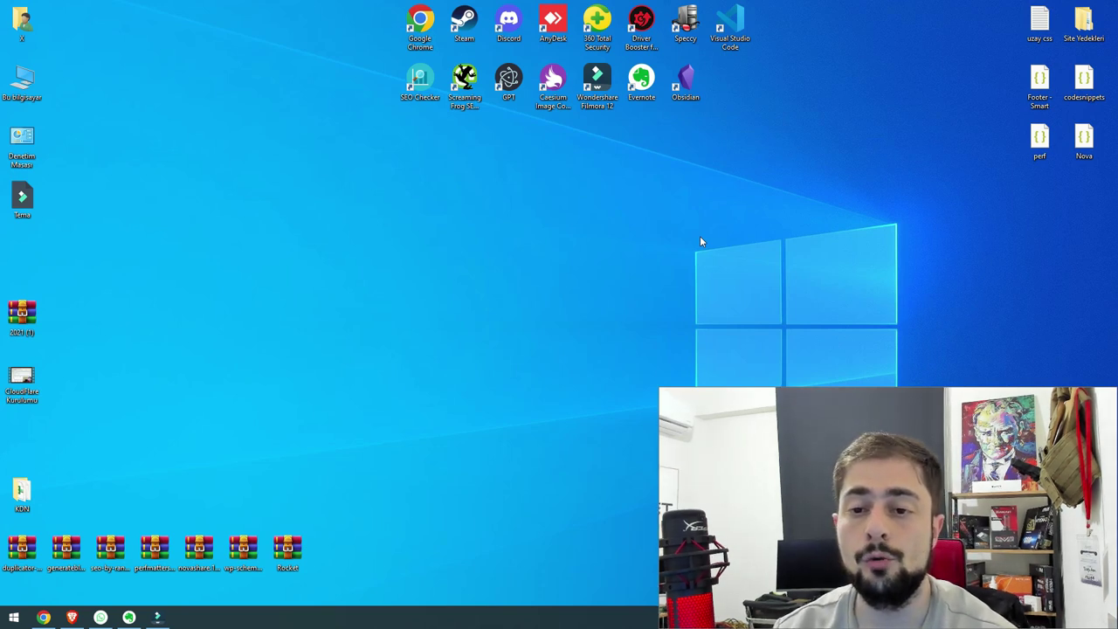
Launch Caesium Image Compressor, and in cPanel File Manager open the public_html/wp-content/uploads directory
{"action": "double_click", "coordinate": [552, 87]}
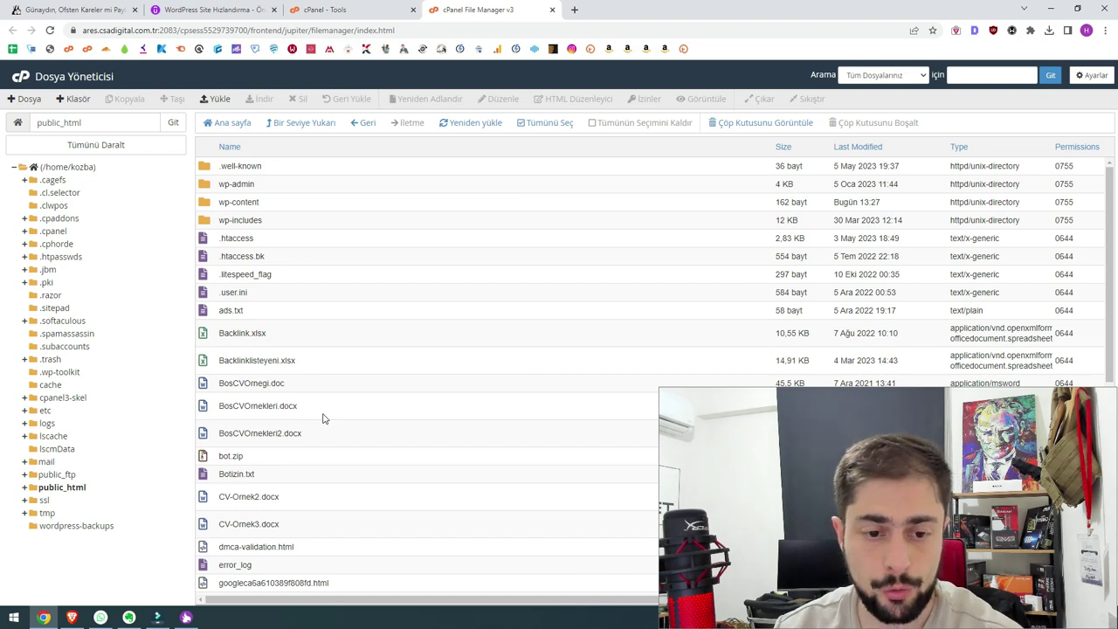
{"action": "double_click", "coordinate": [303, 202]}
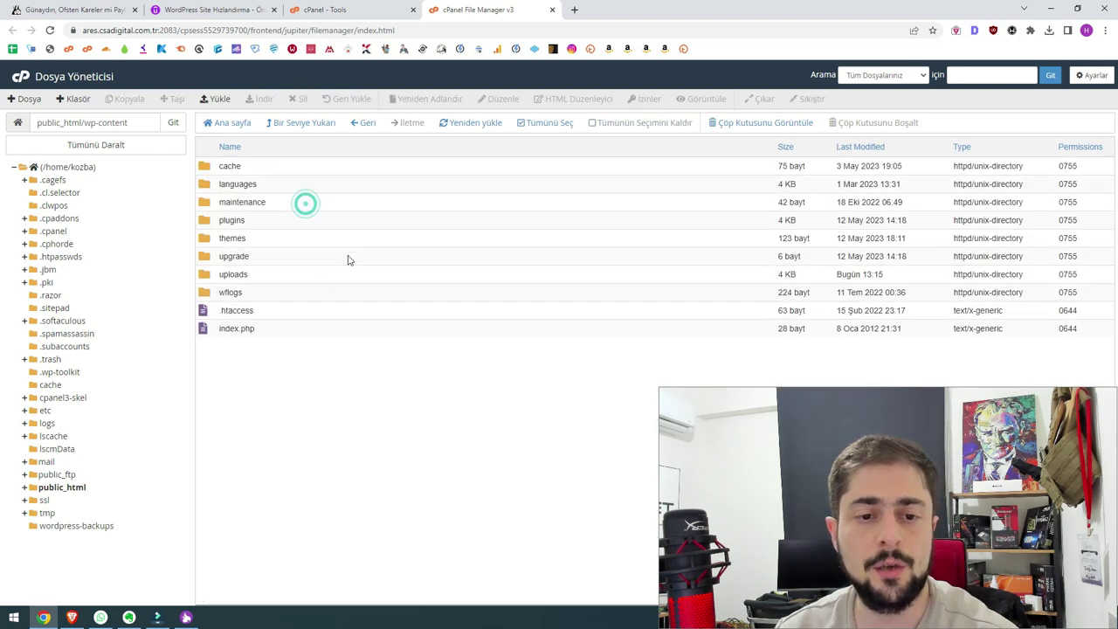
{"action": "double_click", "coordinate": [292, 274]}
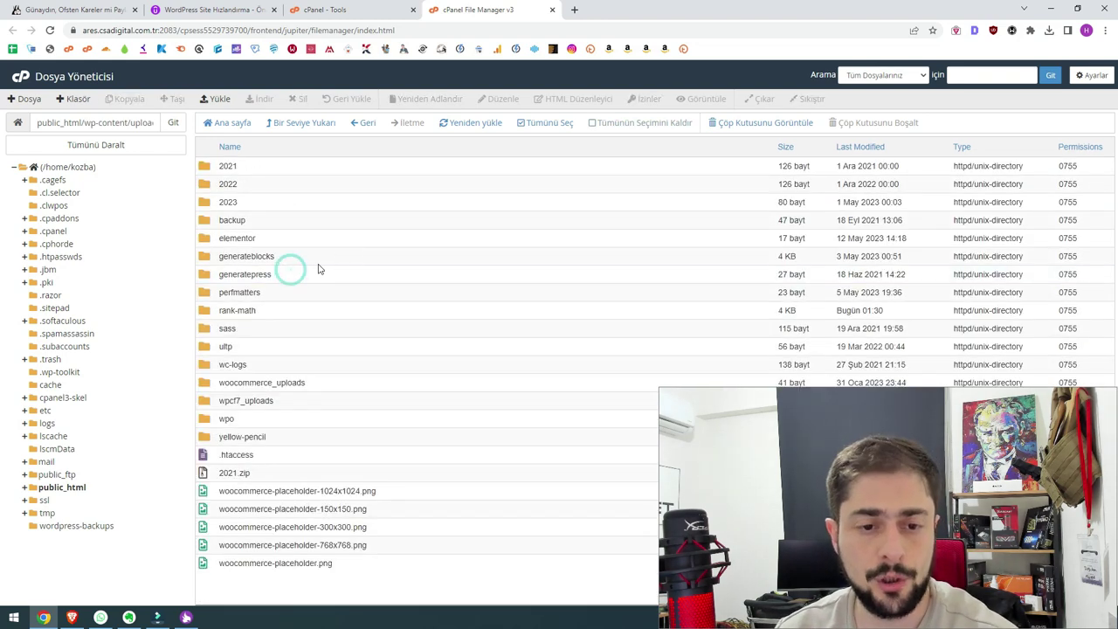
Look at the Compress action available for the 2021 folder, and select the existing 2021.zip archive
{"action": "left_click", "coordinate": [261, 168]}
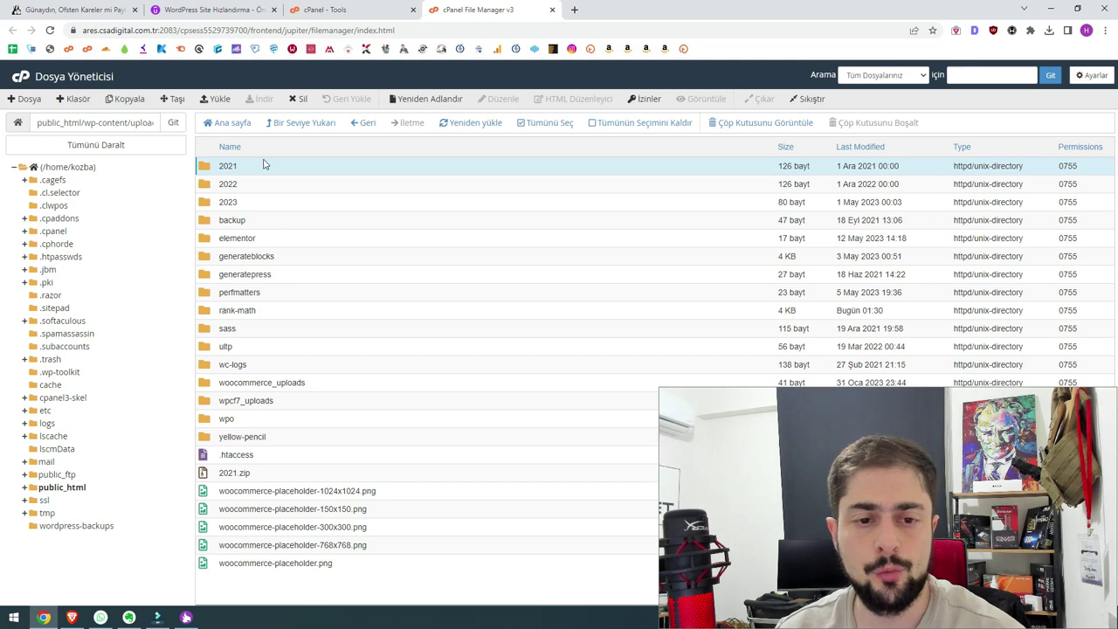
{"action": "right_click", "coordinate": [264, 163]}
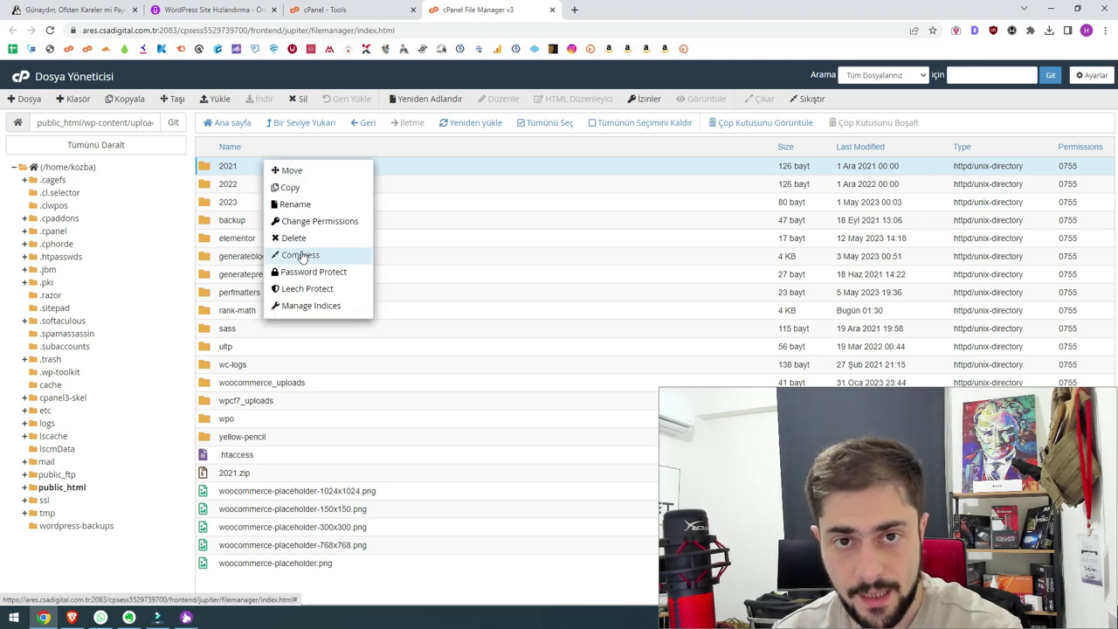
{"action": "left_click", "coordinate": [272, 472]}
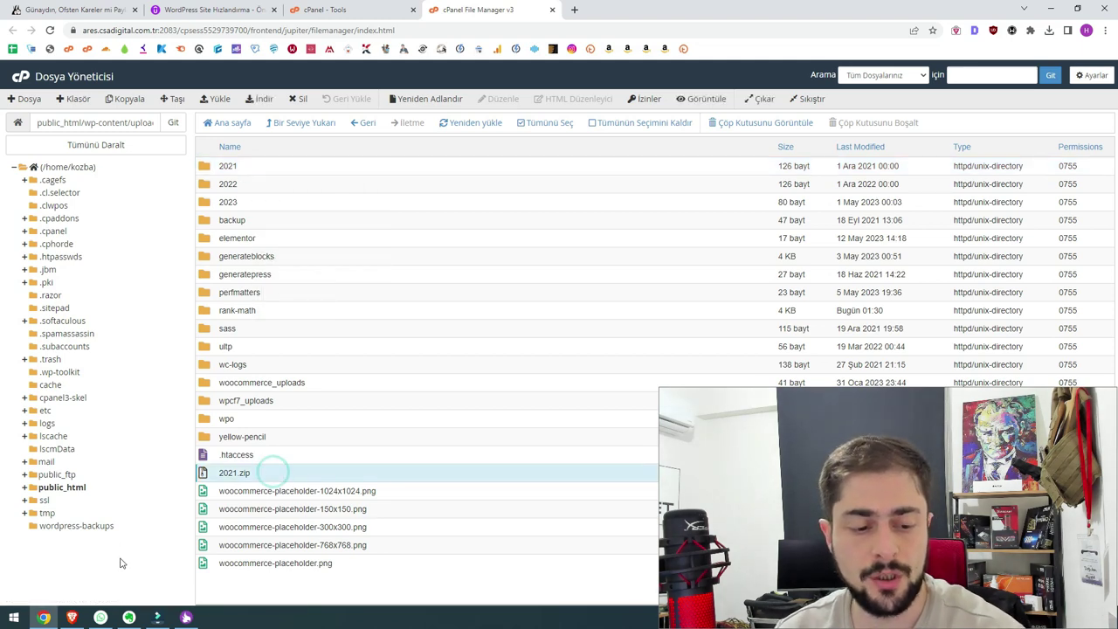
Switch to the desktop and extract the 2021 (1) archive there
{"action": "left_click", "coordinate": [43, 618]}
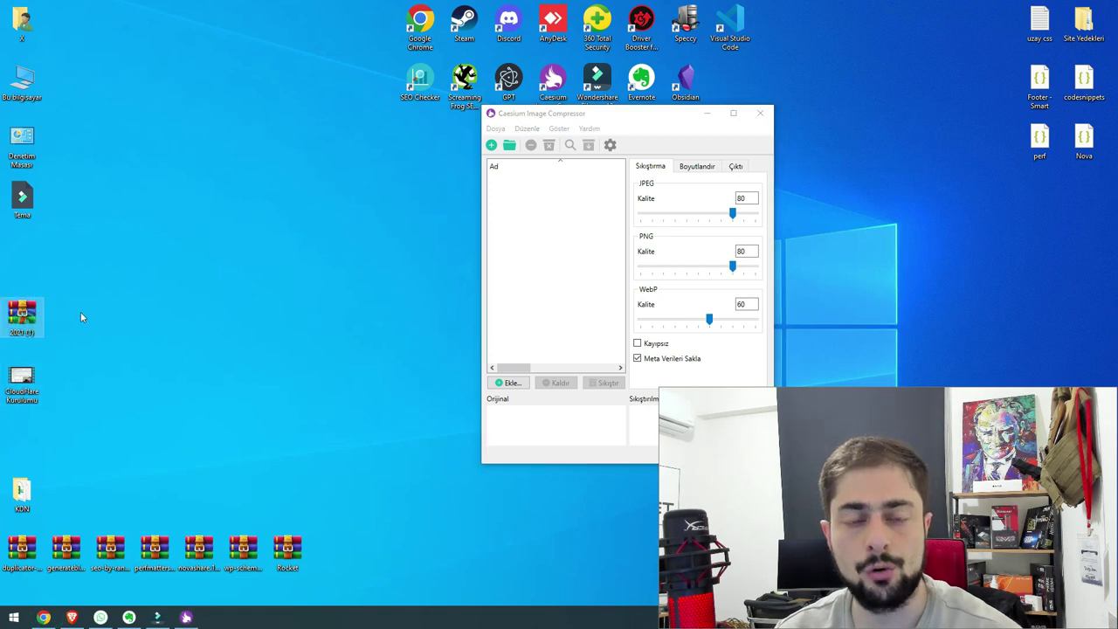
{"action": "right_click", "coordinate": [23, 319]}
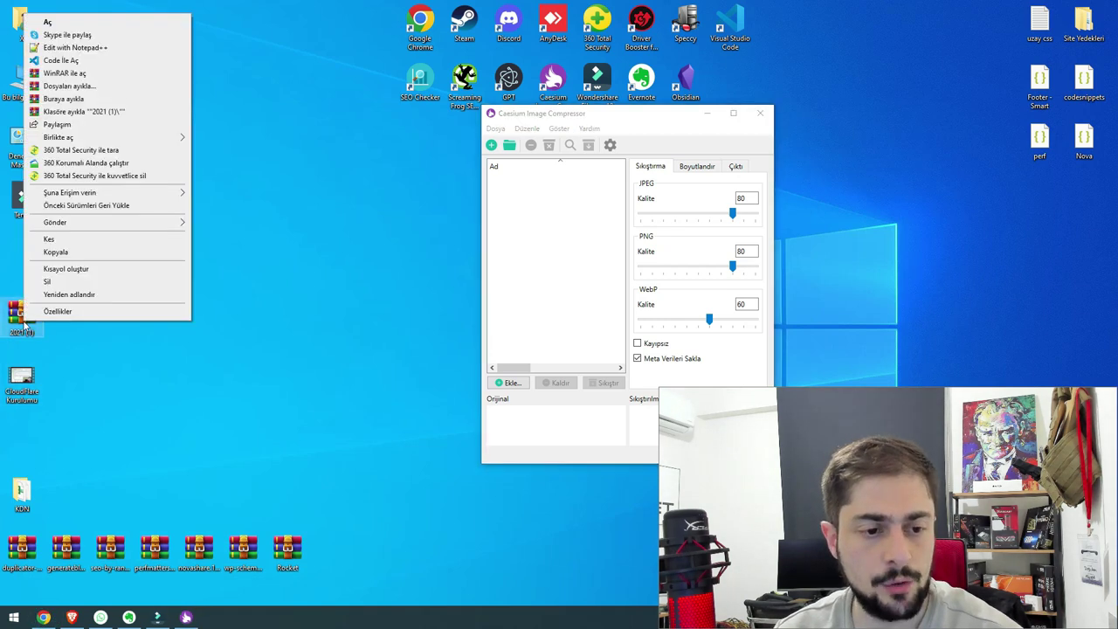
{"action": "left_click", "coordinate": [63, 99]}
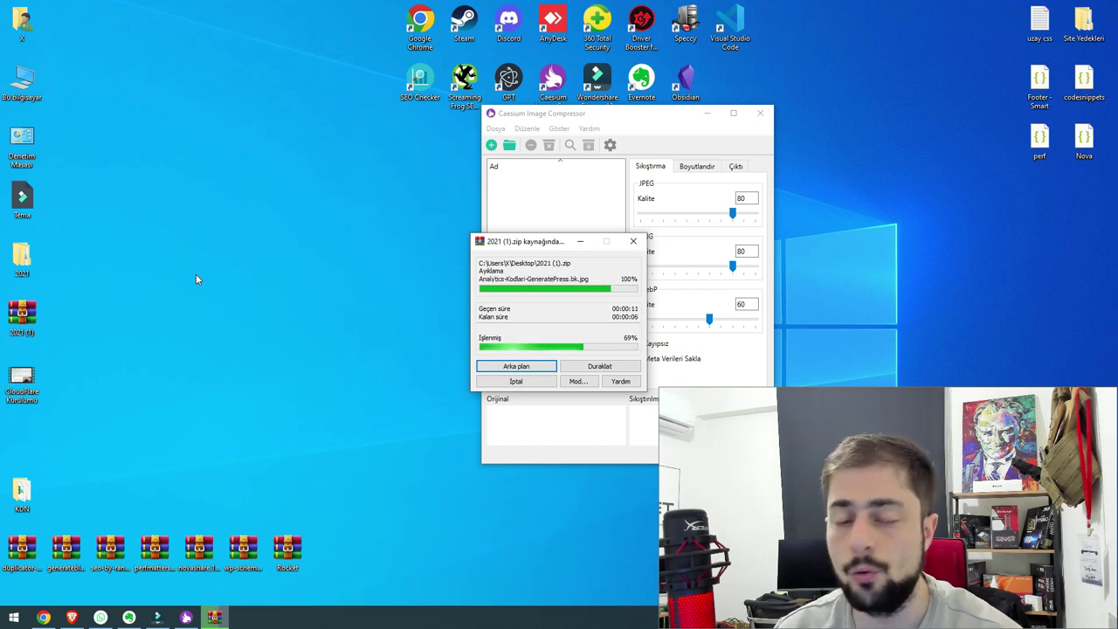
Check the contents of the extracted 2021 folder and add that folder to Caesium's image list
{"action": "double_click", "coordinate": [25, 260]}
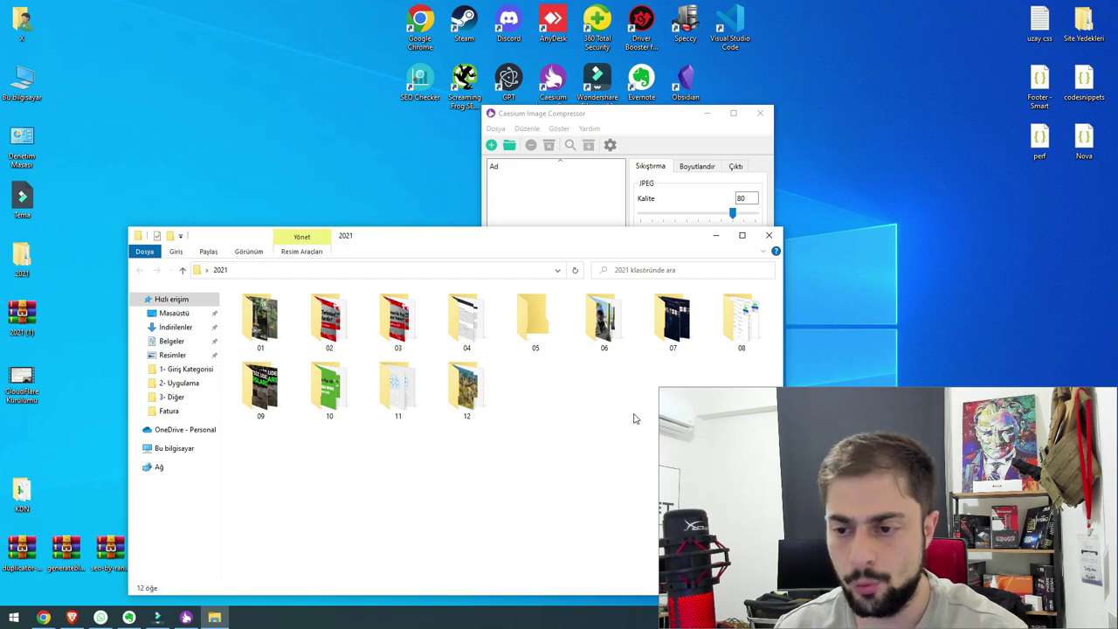
{"action": "left_click", "coordinate": [769, 235]}
{"action": "left_click_drag", "start_coordinate": [14, 267], "coordinate": [537, 249]}
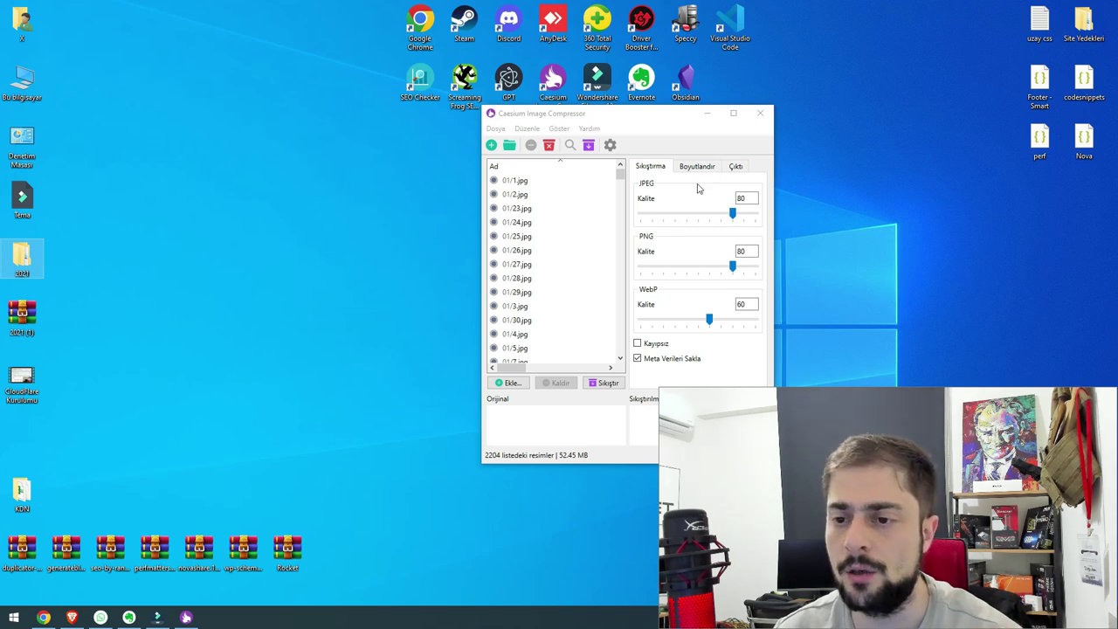
Show Caesium's output settings and create a new desktop folder named "2021 yedek"
{"action": "left_click", "coordinate": [730, 168]}
{"action": "right_click", "coordinate": [143, 266]}
{"action": "mouse_move", "coordinate": [178, 416]}
{"action": "left_click", "coordinate": [367, 416]}
{"action": "type", "text": "2021 yedek"}
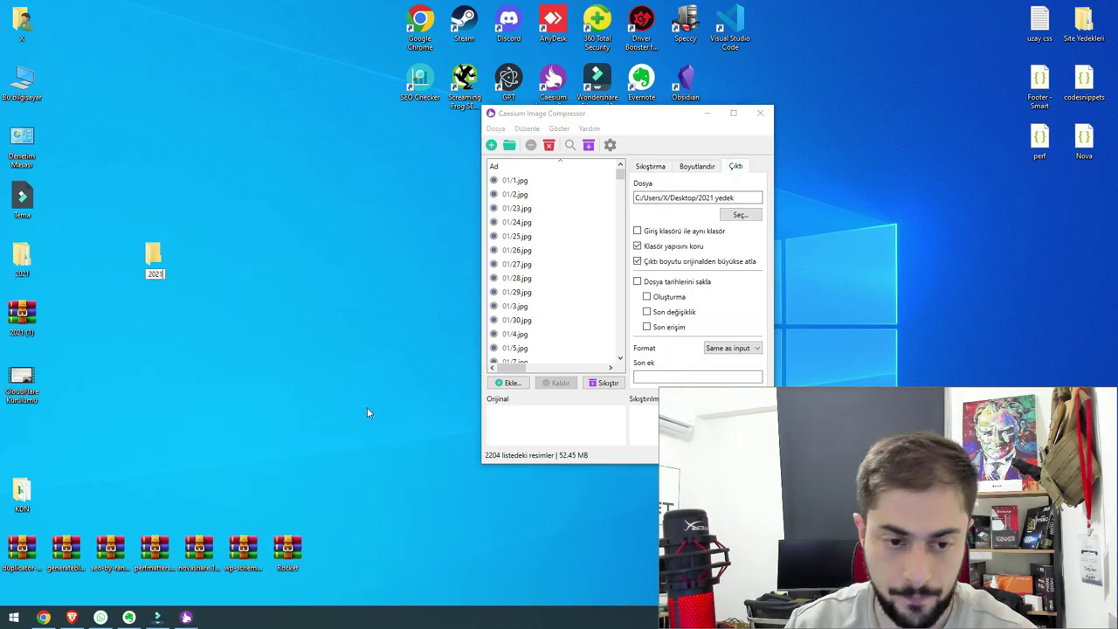
{"action": "key", "text": "Return"}
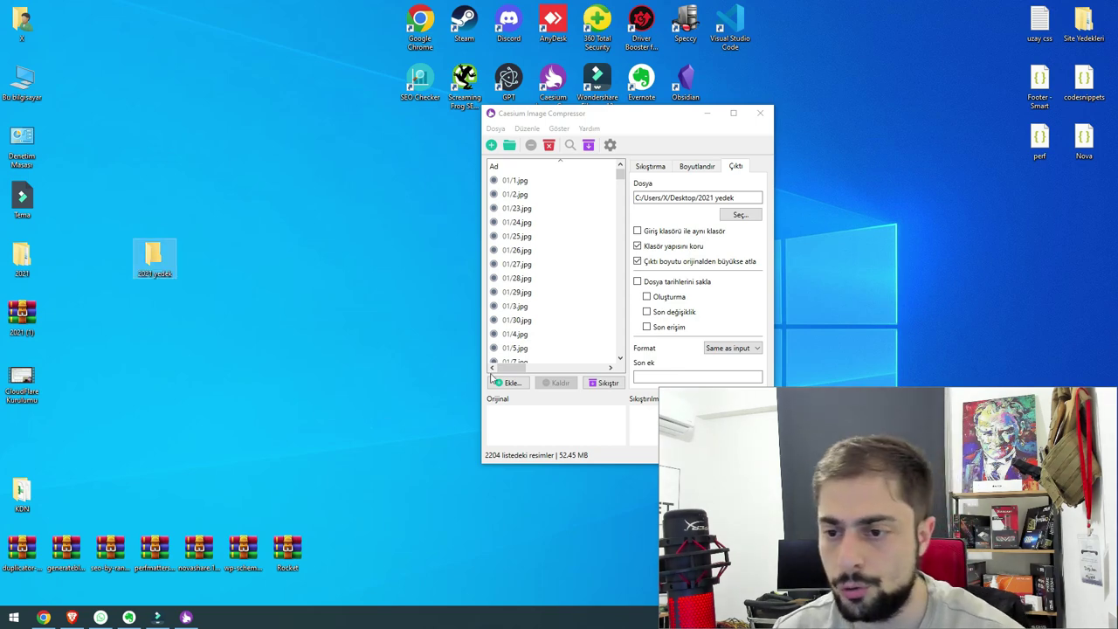
Choose the desktop folder "2021 yedek" as Caesium's output folder
{"action": "left_click", "coordinate": [739, 214]}
{"action": "left_click", "coordinate": [635, 153]}
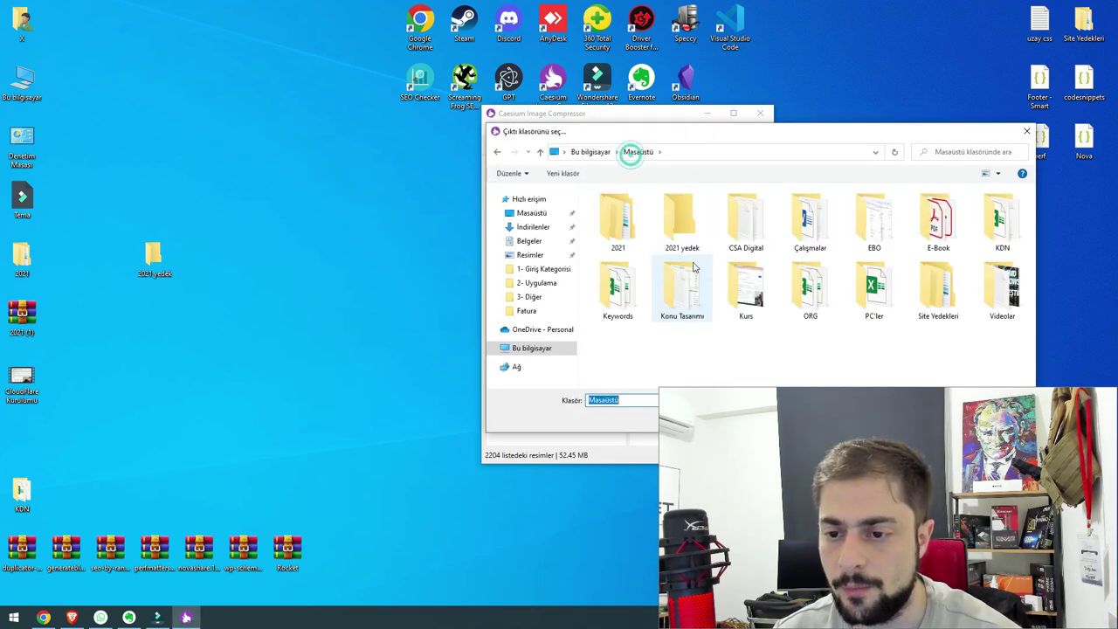
{"action": "left_click", "coordinate": [684, 214]}
{"action": "left_click_drag", "start_coordinate": [788, 138], "coordinate": [384, 100]}
{"action": "left_click", "coordinate": [534, 374]}
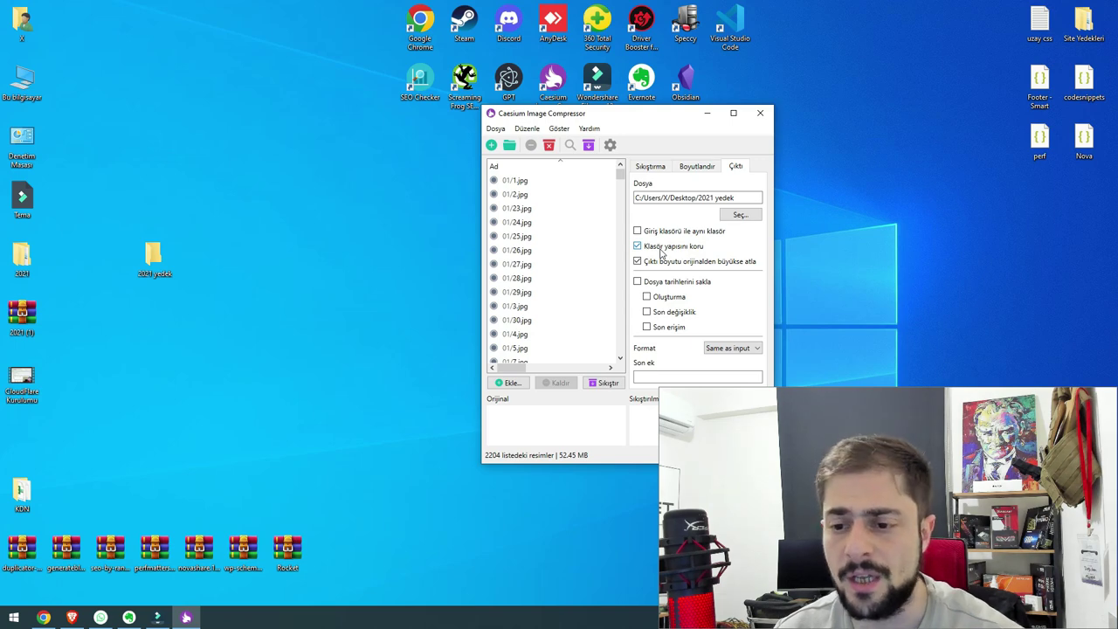
Set the compression quality to 70 for both JPEG and PNG images, after reviewing the resize options
{"action": "left_click_drag", "start_coordinate": [645, 114], "coordinate": [546, 79]}
{"action": "left_click", "coordinate": [594, 131]}
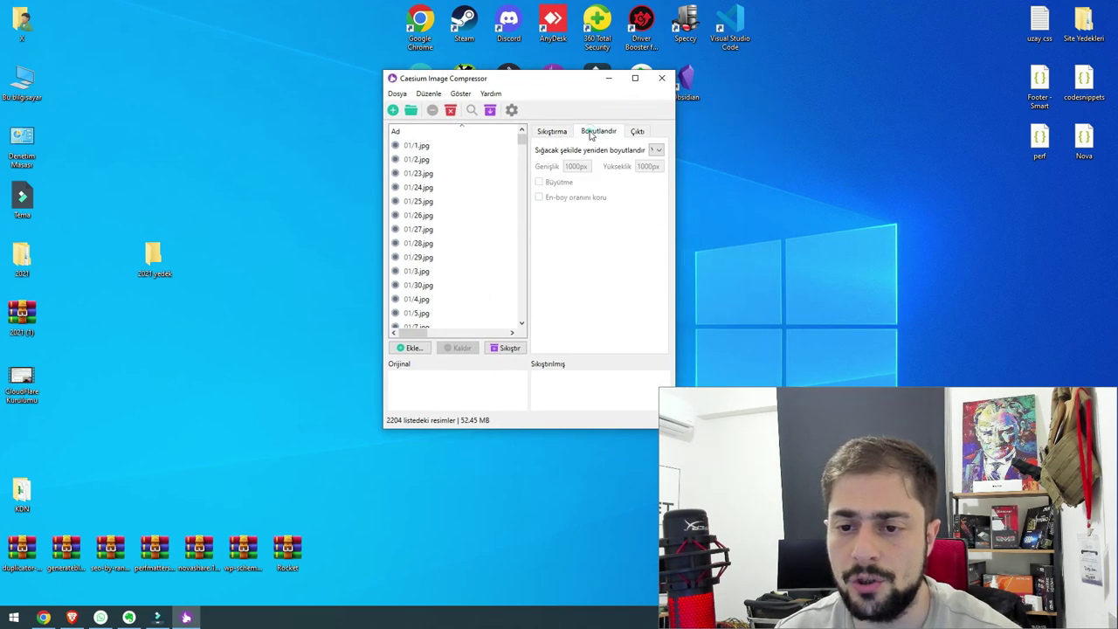
{"action": "left_click", "coordinate": [559, 131]}
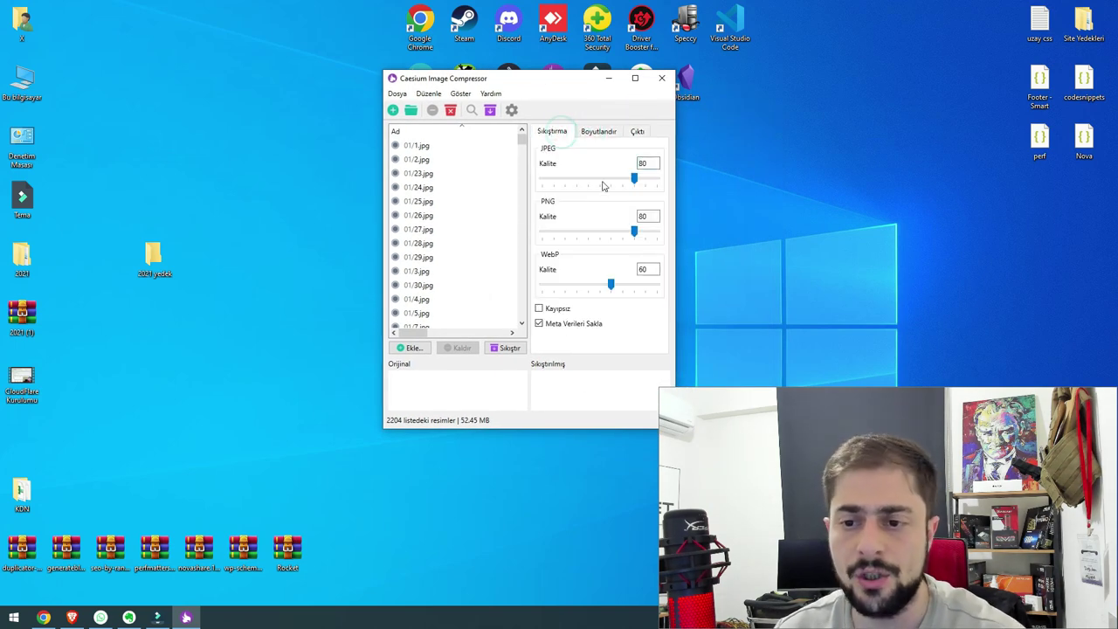
{"action": "double_click", "coordinate": [644, 163]}
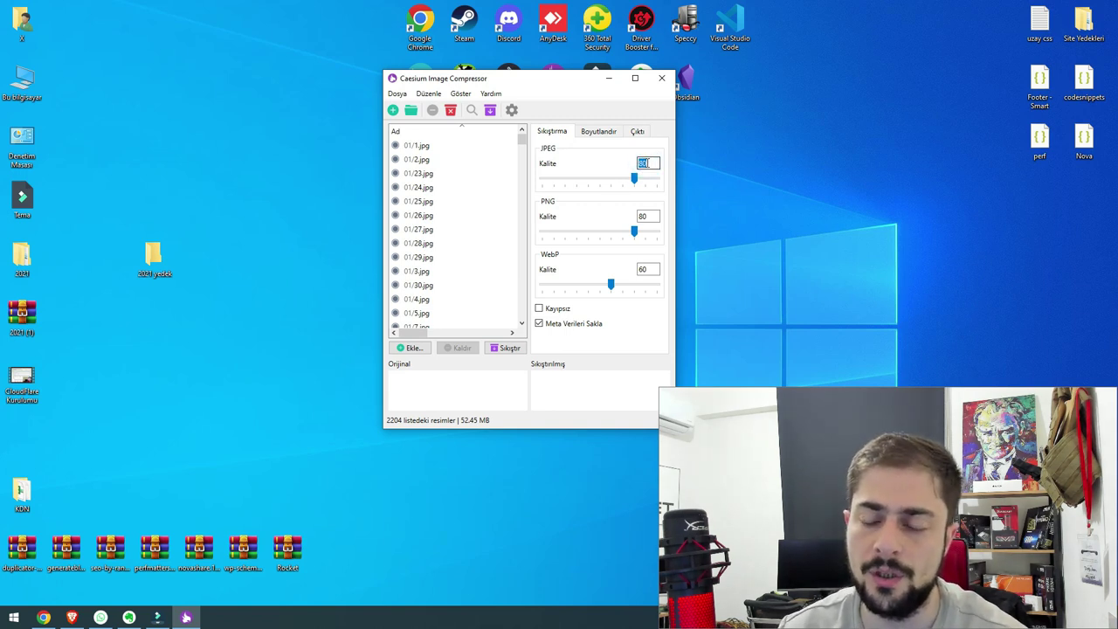
{"action": "type", "text": "70"}
{"action": "double_click", "coordinate": [645, 216]}
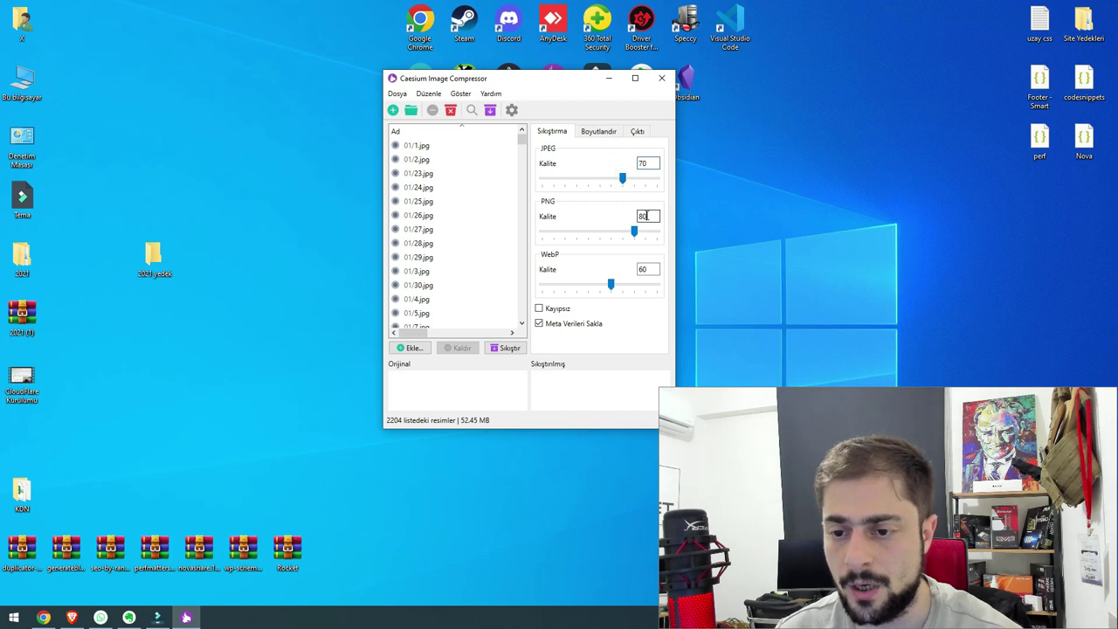
{"action": "type", "text": "40"}
{"action": "key", "text": "BackSpace"}
{"action": "key", "text": "BackSpace"}
{"action": "type", "text": "70"}
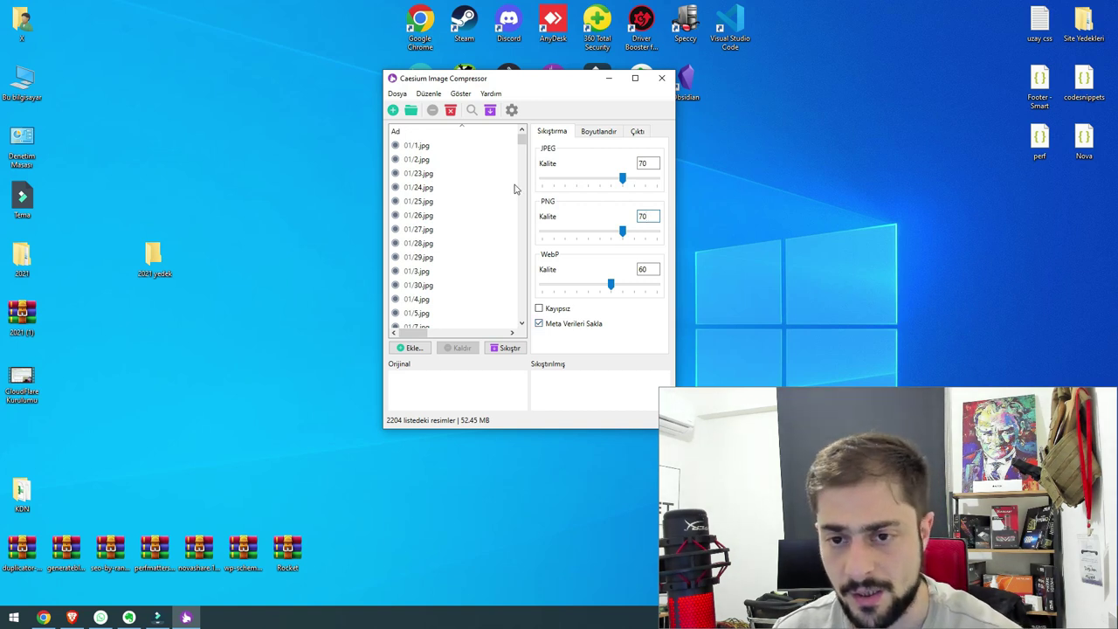
Compress all listed images, checking the output in the "2021 yedek" folder, and dismiss the completion summary
{"action": "left_click", "coordinate": [510, 348]}
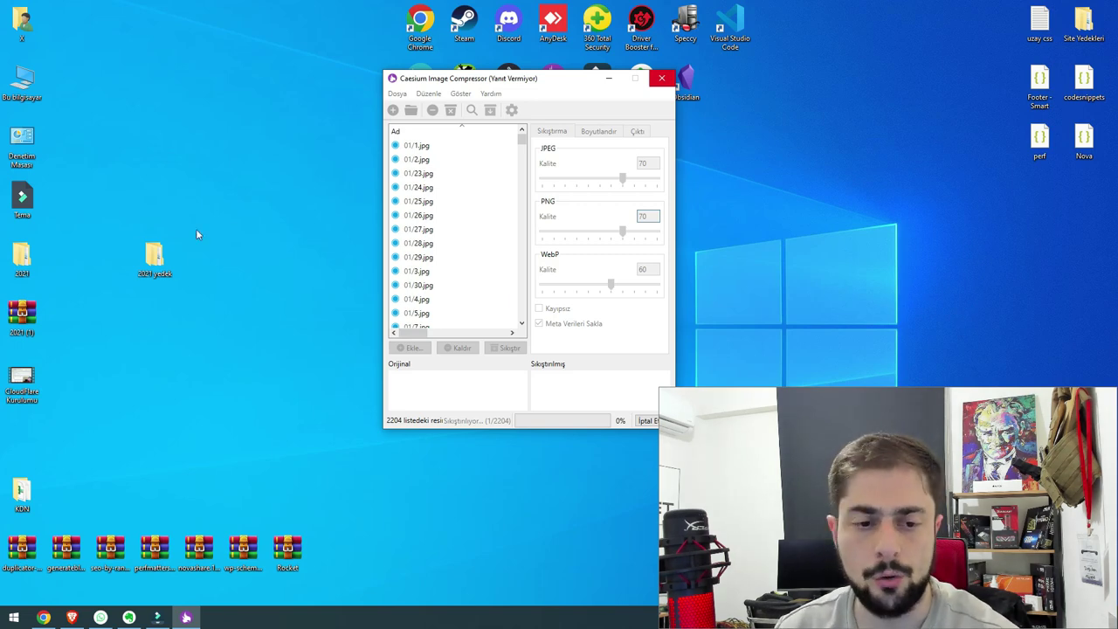
{"action": "double_click", "coordinate": [155, 255]}
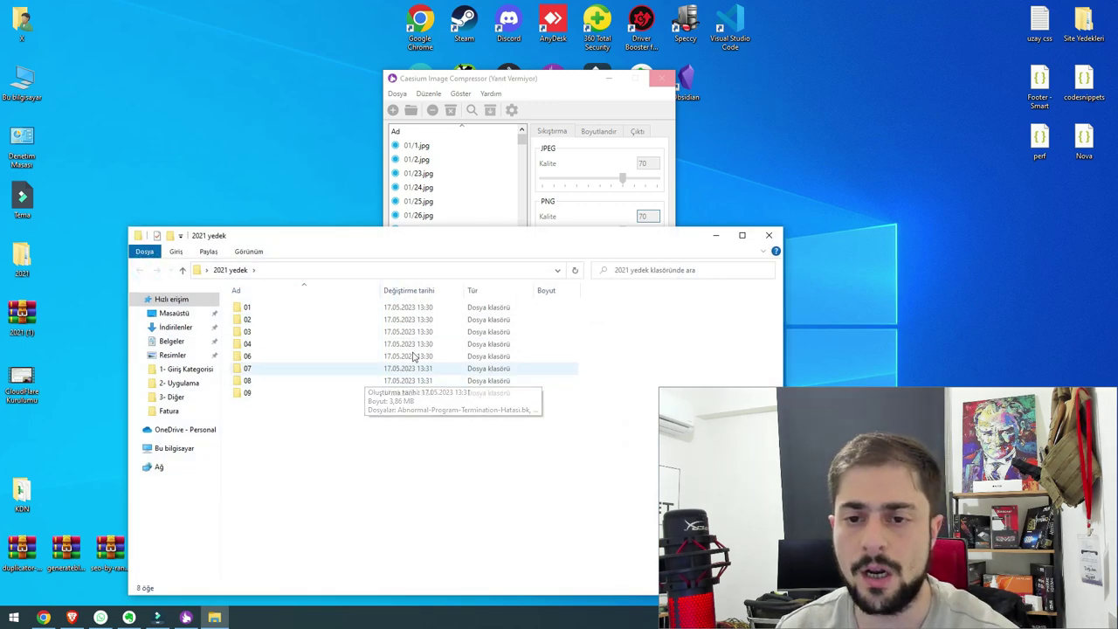
{"action": "left_click", "coordinate": [768, 235]}
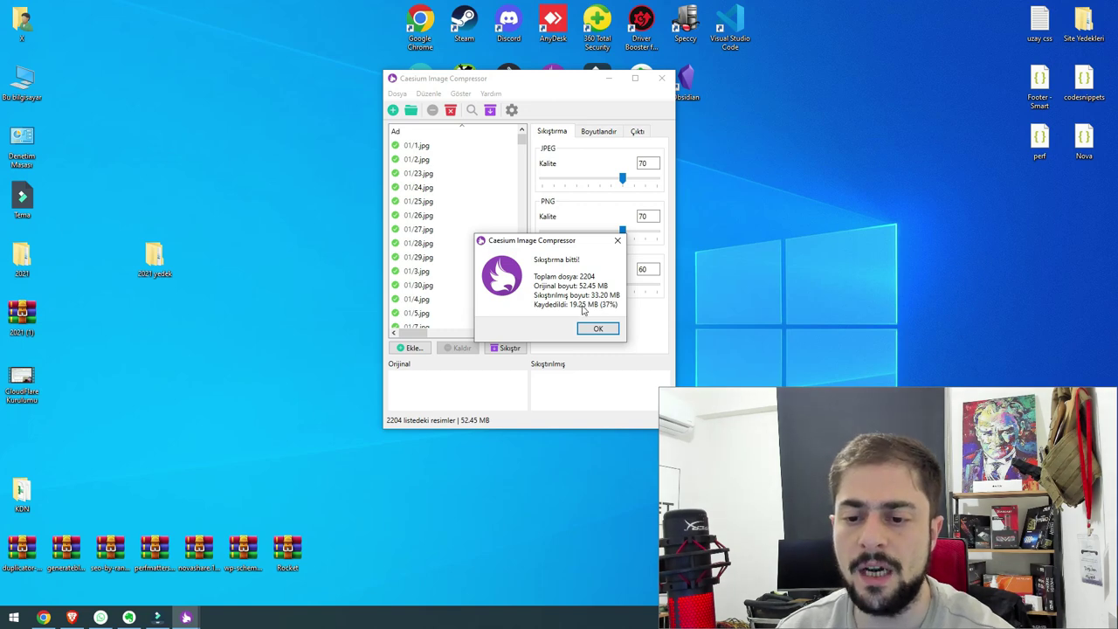
{"action": "left_click", "coordinate": [597, 329]}
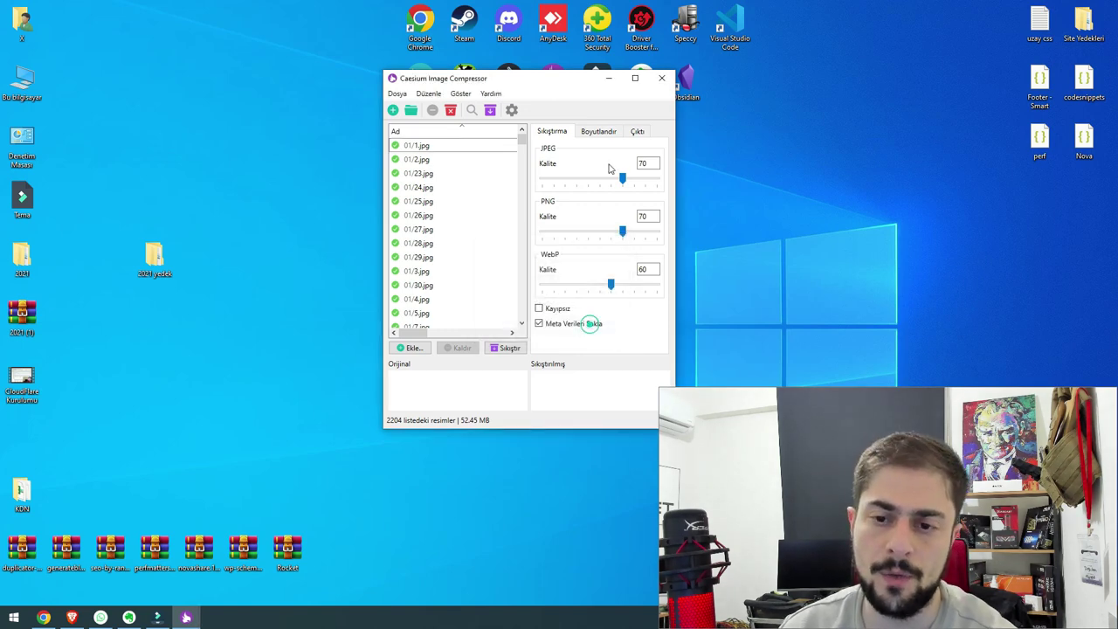
Close Caesium and delete the original 2021 folder and the 2021 (1) archive from the desktop
{"action": "left_click", "coordinate": [661, 78]}
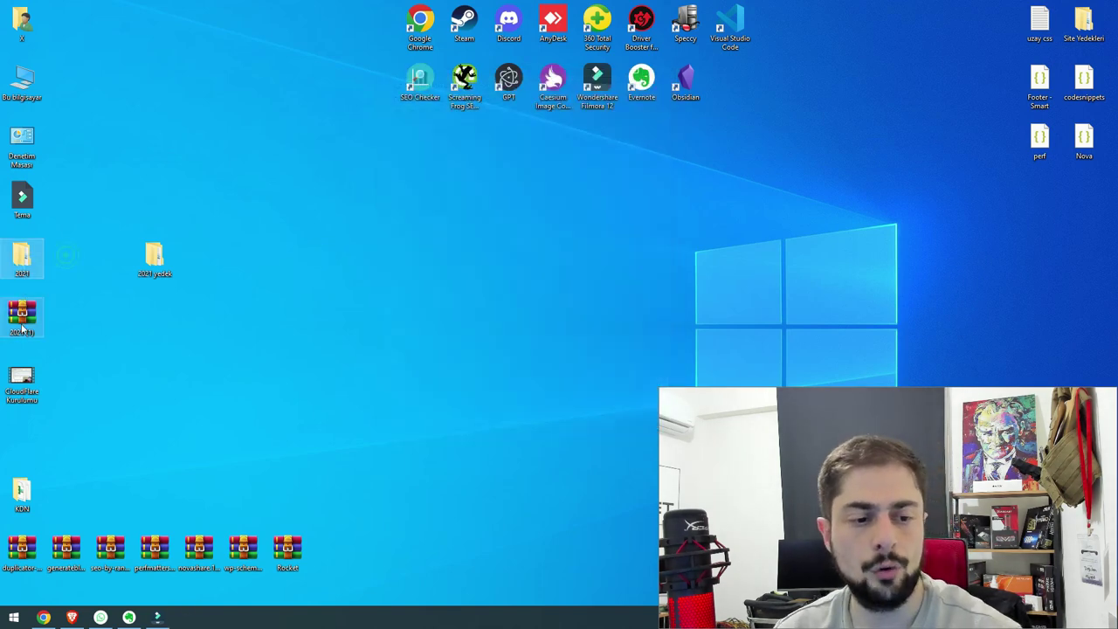
{"action": "key", "text": "Delete"}
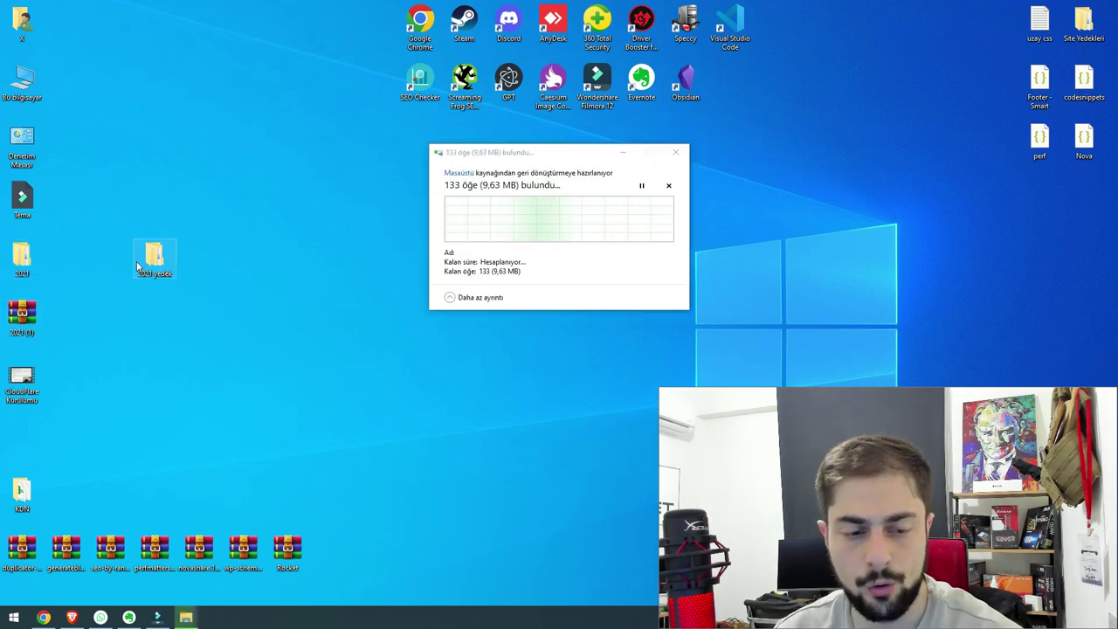
Try to rename the "2021 yedek" folder as 2021 while the deletion is still being processed
{"action": "right_click", "coordinate": [147, 259]}
{"action": "left_click", "coordinate": [174, 556]}
{"action": "left_click", "coordinate": [156, 274]}
{"action": "key", "text": "BackSpace"}
{"action": "key", "text": "BackSpace"}
{"action": "key", "text": "BackSpace"}
{"action": "key", "text": "BackSpace"}
{"action": "key", "text": "BackSpace"}
{"action": "key", "text": "BackSpace"}
{"action": "key", "text": "Return"}
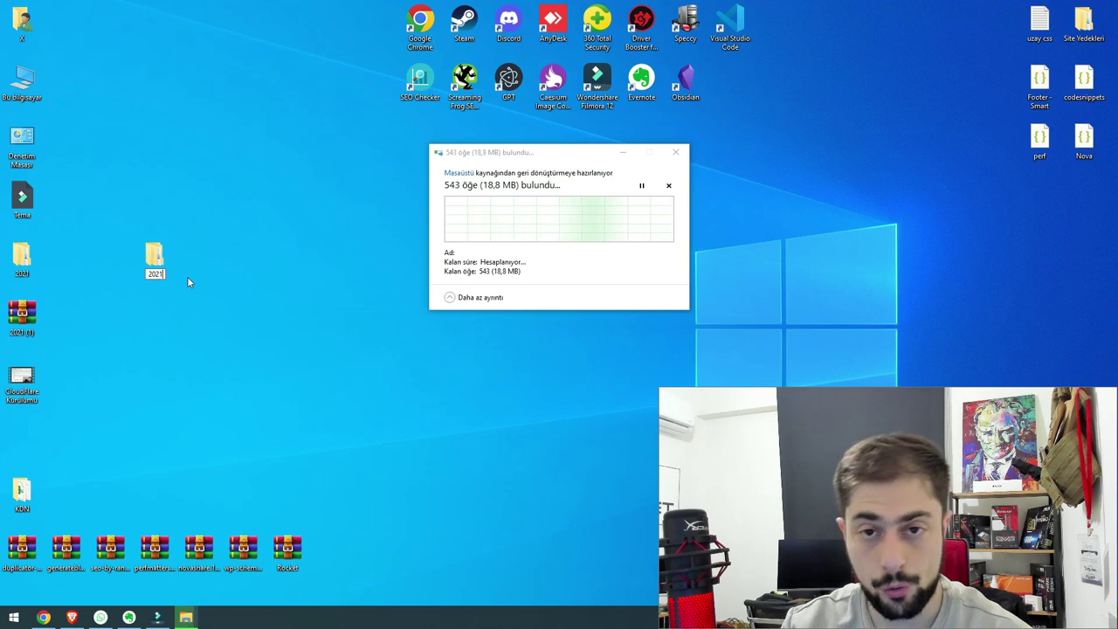
Rename the desktop folder "2021 yedek" as 2021
{"action": "right_click", "coordinate": [135, 243]}
{"action": "left_click", "coordinate": [174, 562]}
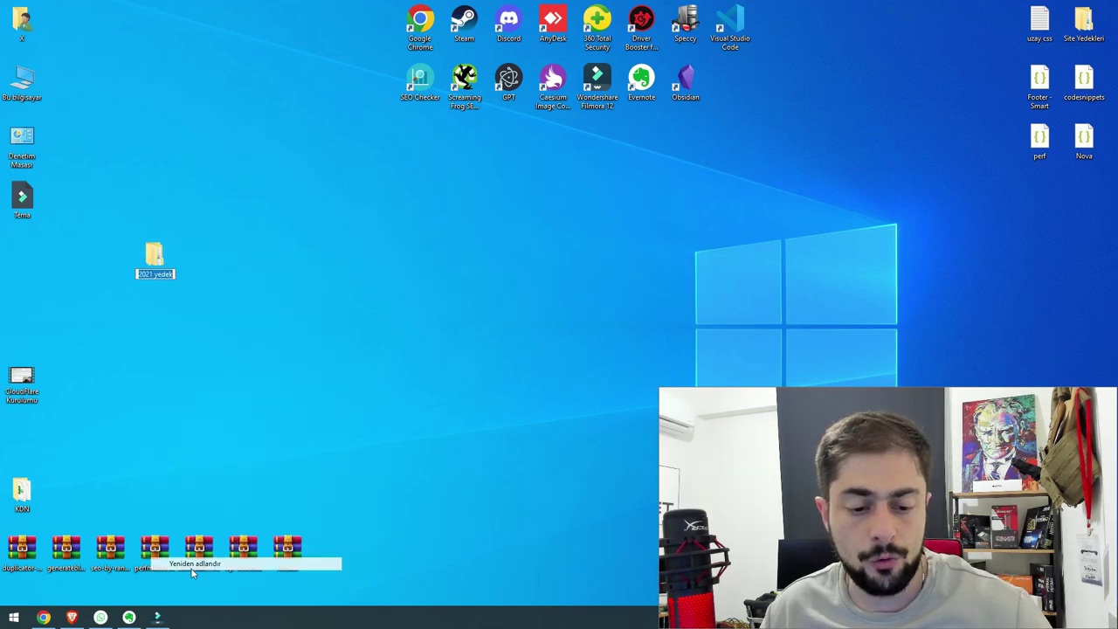
{"action": "type", "text": "20"}
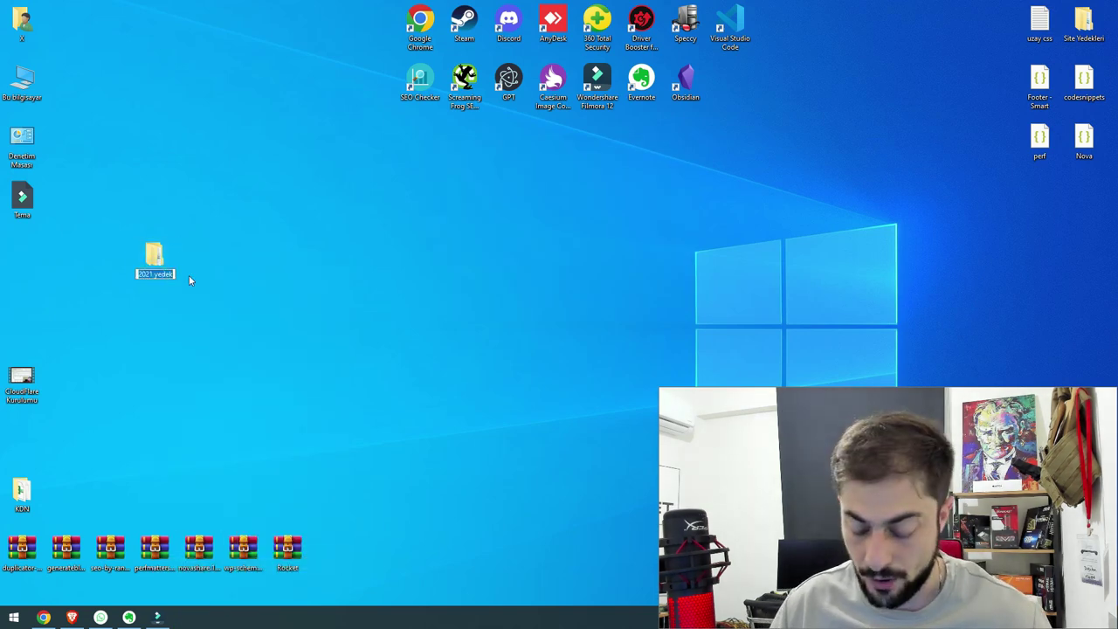
{"action": "type", "text": "21"}
{"action": "key", "text": "Return"}
Pack the 2021 folder into a ZIP archive named 2021.zip and delete the folder from the desktop
{"action": "right_click", "coordinate": [164, 262]}
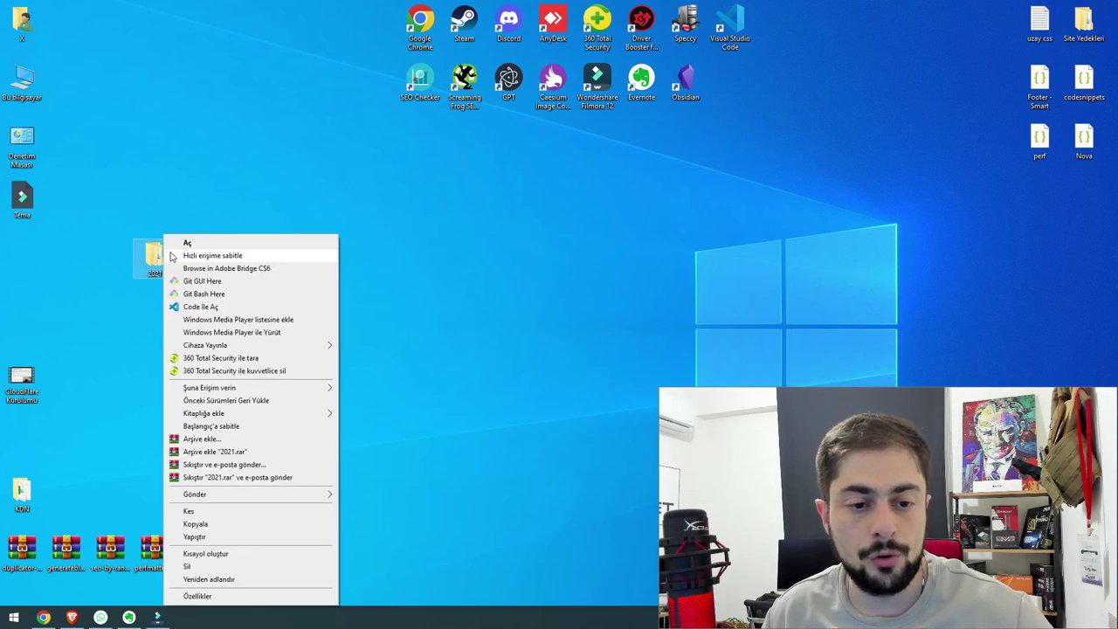
{"action": "left_click", "coordinate": [201, 439]}
{"action": "left_click", "coordinate": [514, 305]}
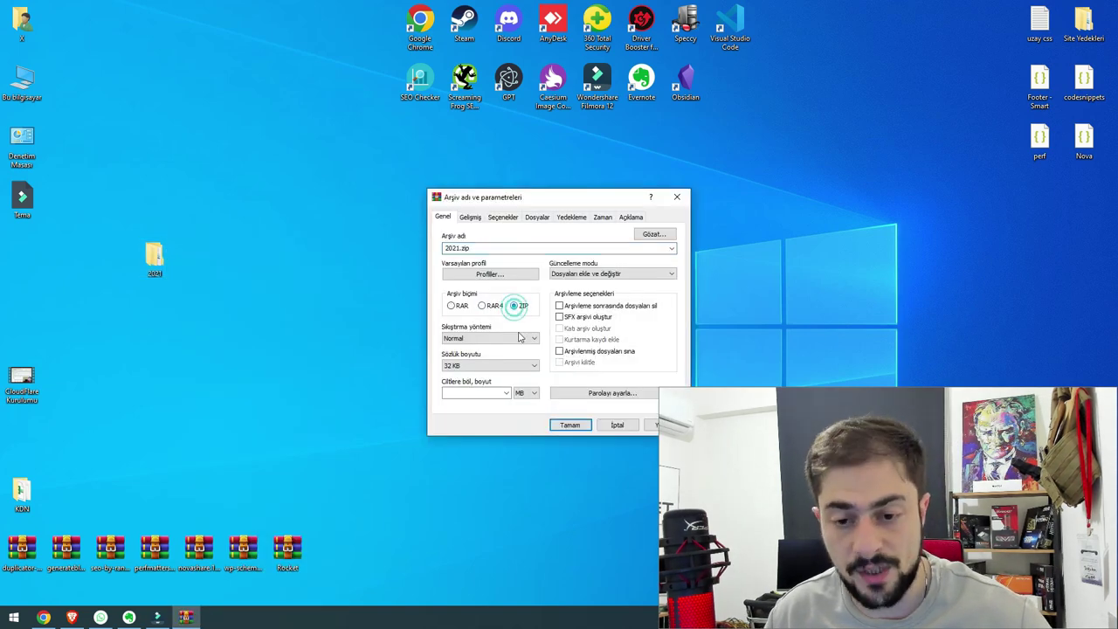
{"action": "left_click", "coordinate": [568, 424]}
{"action": "left_click_drag", "start_coordinate": [204, 190], "coordinate": [120, 324]}
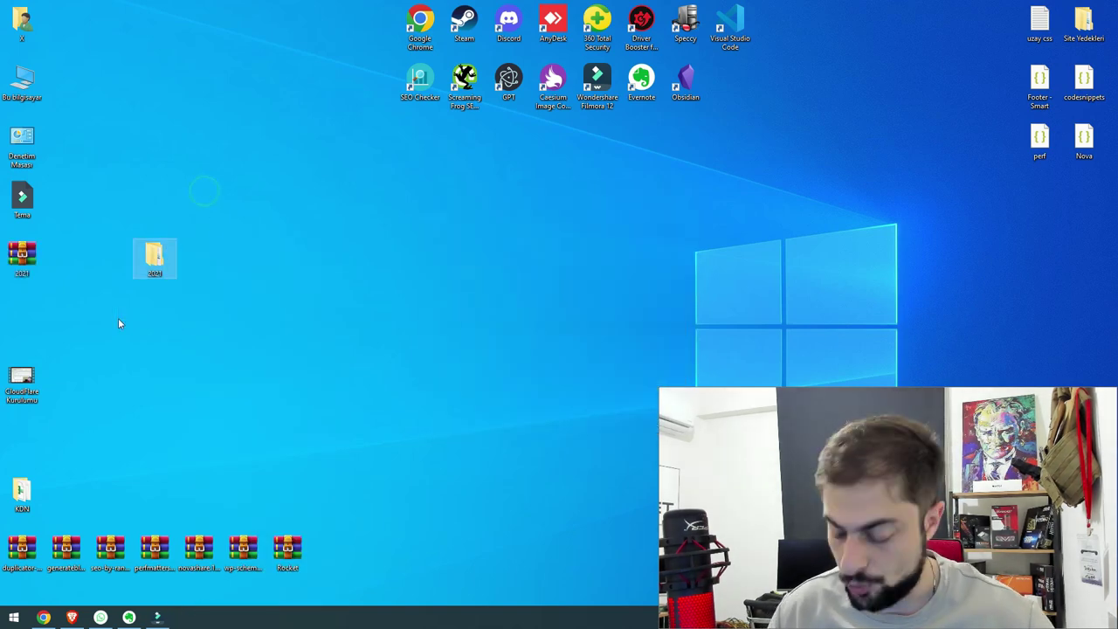
{"action": "key", "text": "Delete"}
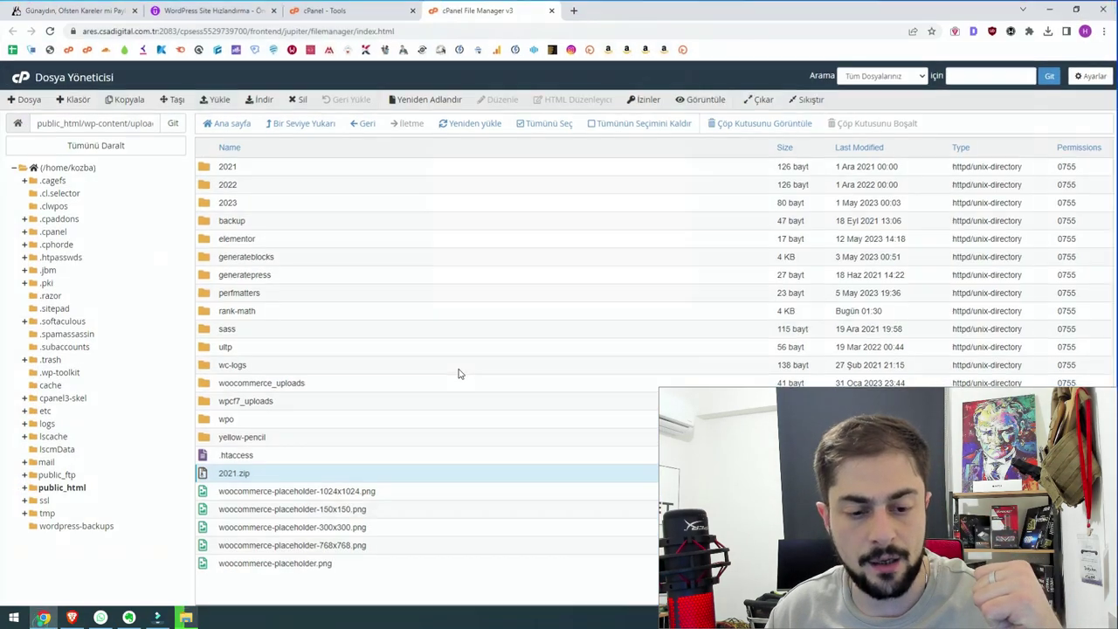
Delete the old 2021.zip archive from the uploads directory in cPanel File Manager
{"action": "left_click", "coordinate": [301, 472]}
{"action": "left_click", "coordinate": [301, 472]}
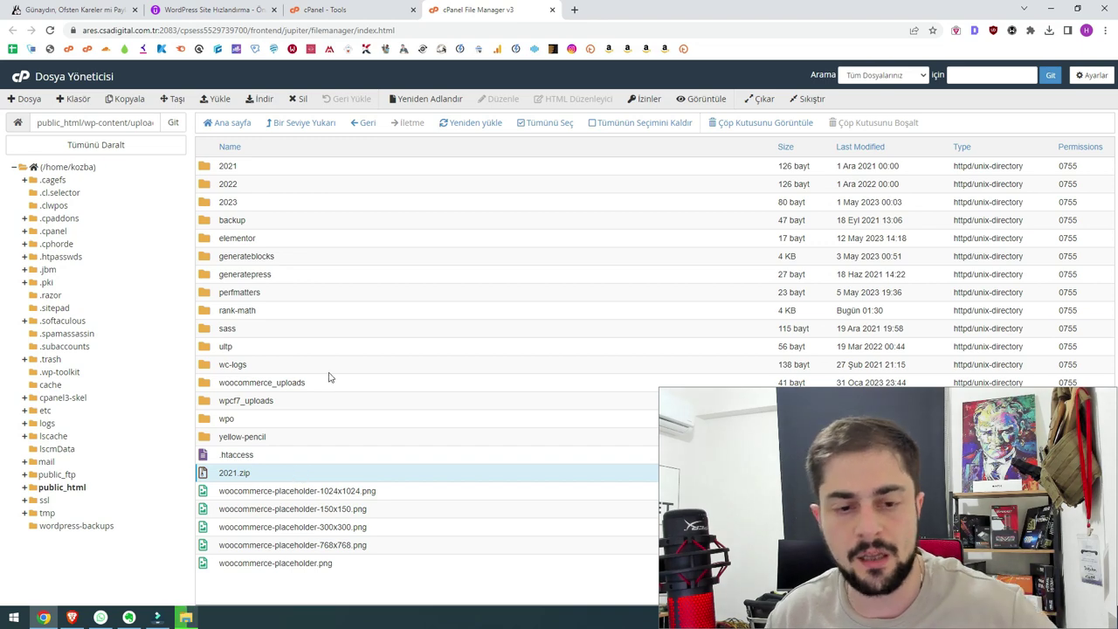
{"action": "left_click", "coordinate": [298, 99]}
{"action": "left_click", "coordinate": [532, 337]}
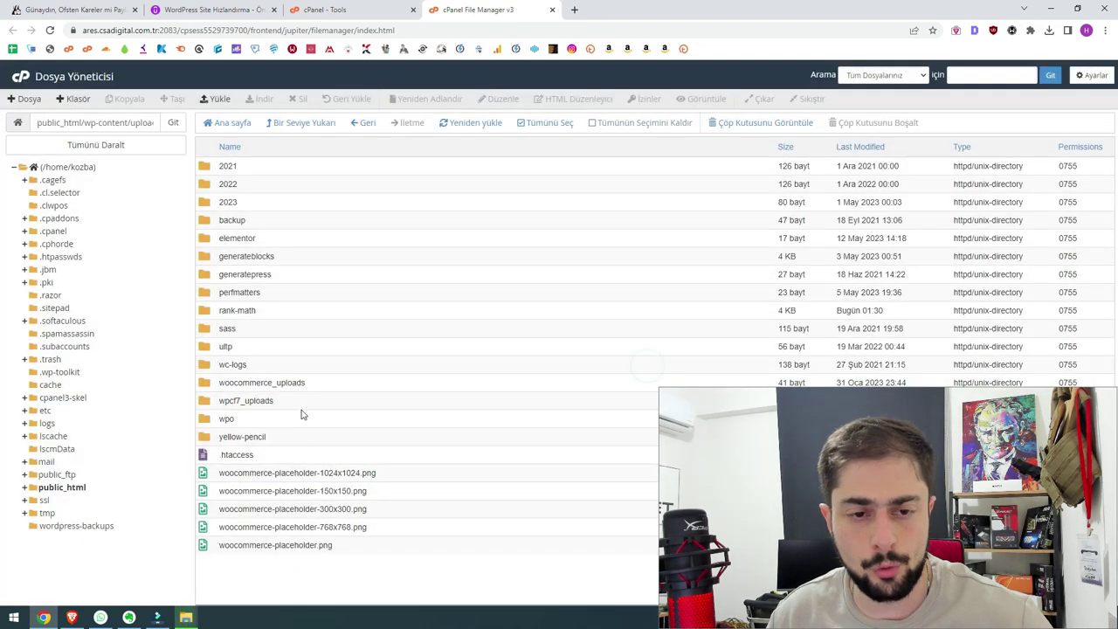
Move the original 2021 folder in the server's wp-content/uploads directory to the trash
{"action": "left_click", "coordinate": [269, 166]}
{"action": "left_click", "coordinate": [294, 98]}
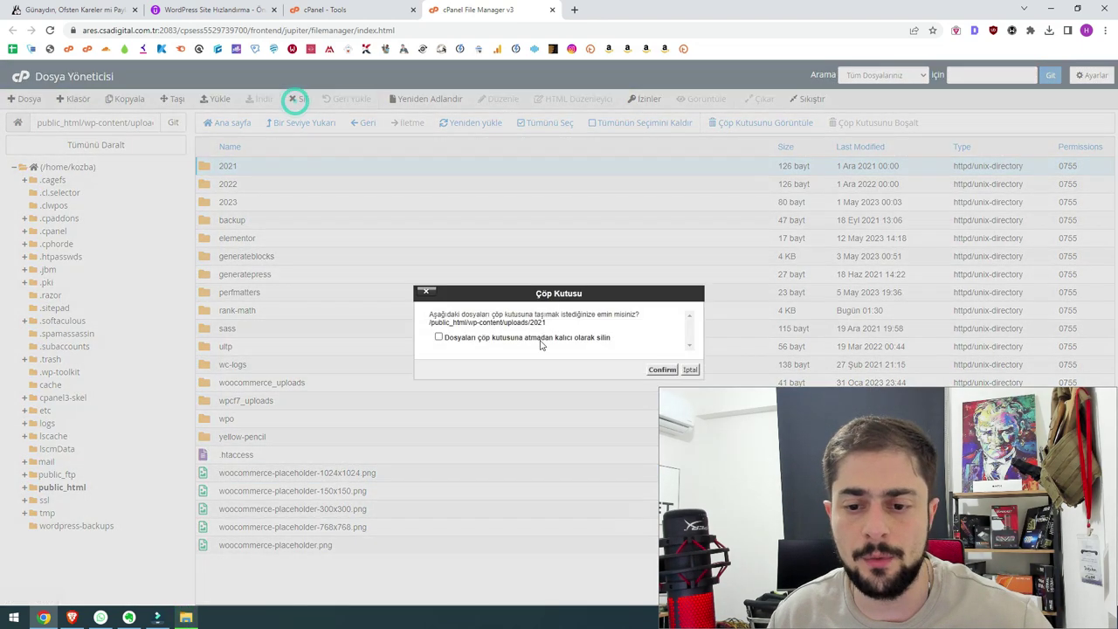
{"action": "left_click", "coordinate": [662, 371]}
Upload 2021.zip from the desktop to the server's wp-content/uploads directory and reload the file list
{"action": "left_click", "coordinate": [42, 618]}
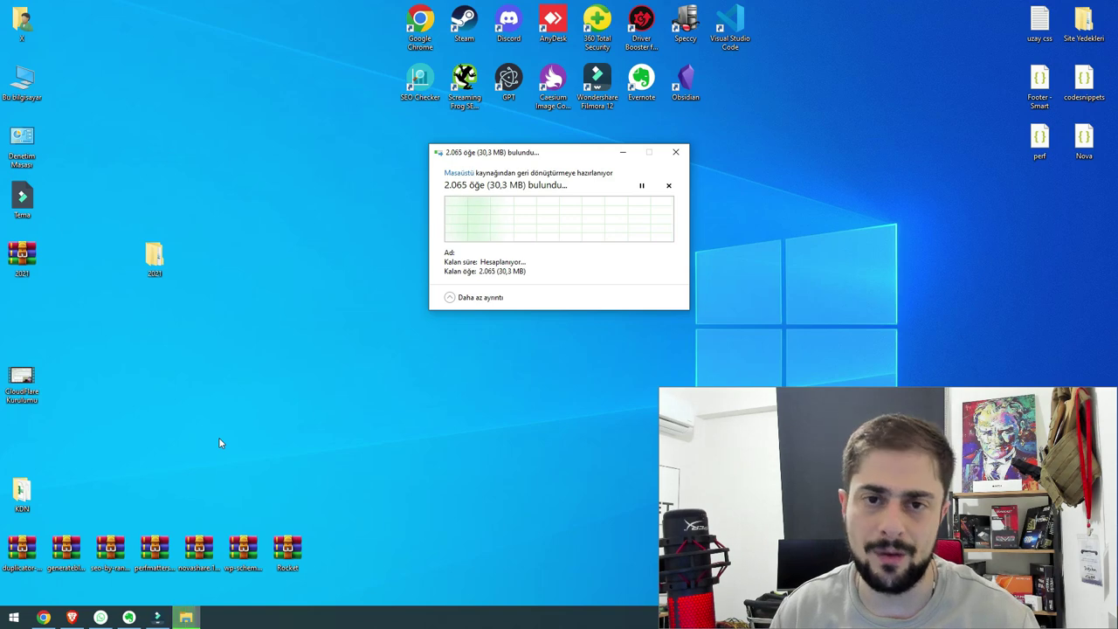
{"action": "key", "text": "alt+Tab"}
{"action": "left_click", "coordinate": [514, 166]}
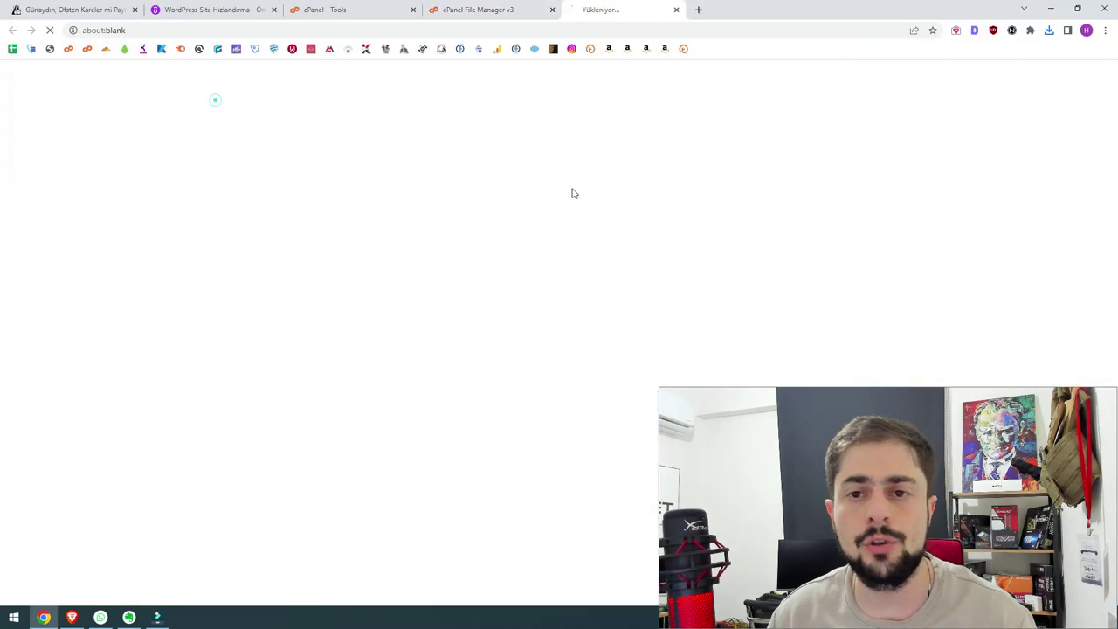
{"action": "left_click", "coordinate": [544, 264]}
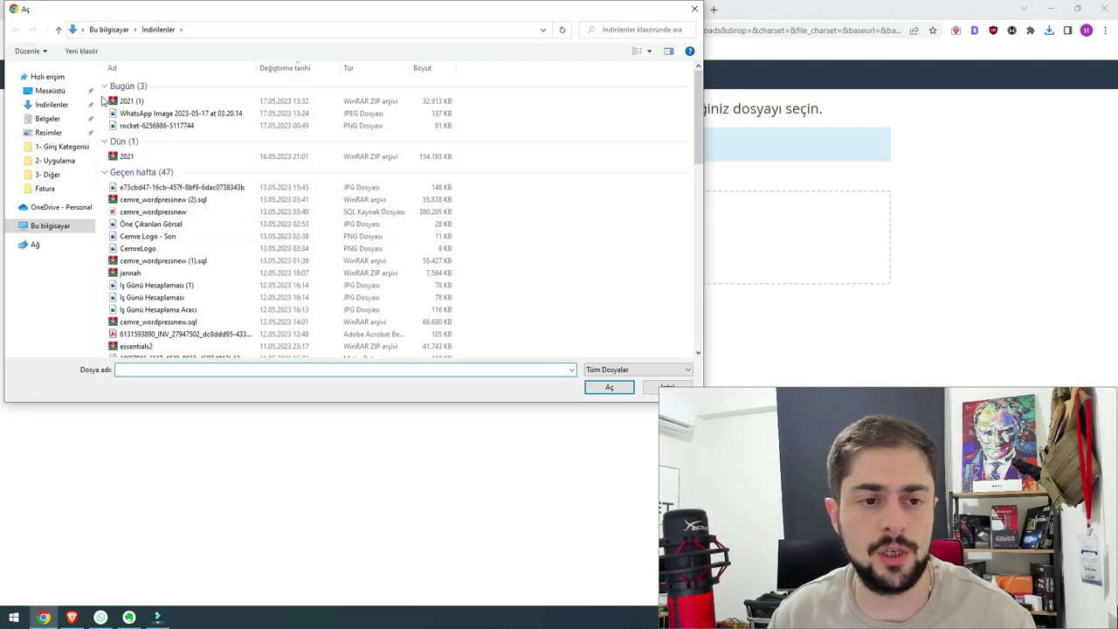
{"action": "left_click", "coordinate": [50, 91]}
{"action": "left_click", "coordinate": [341, 173]}
{"action": "double_click", "coordinate": [339, 170]}
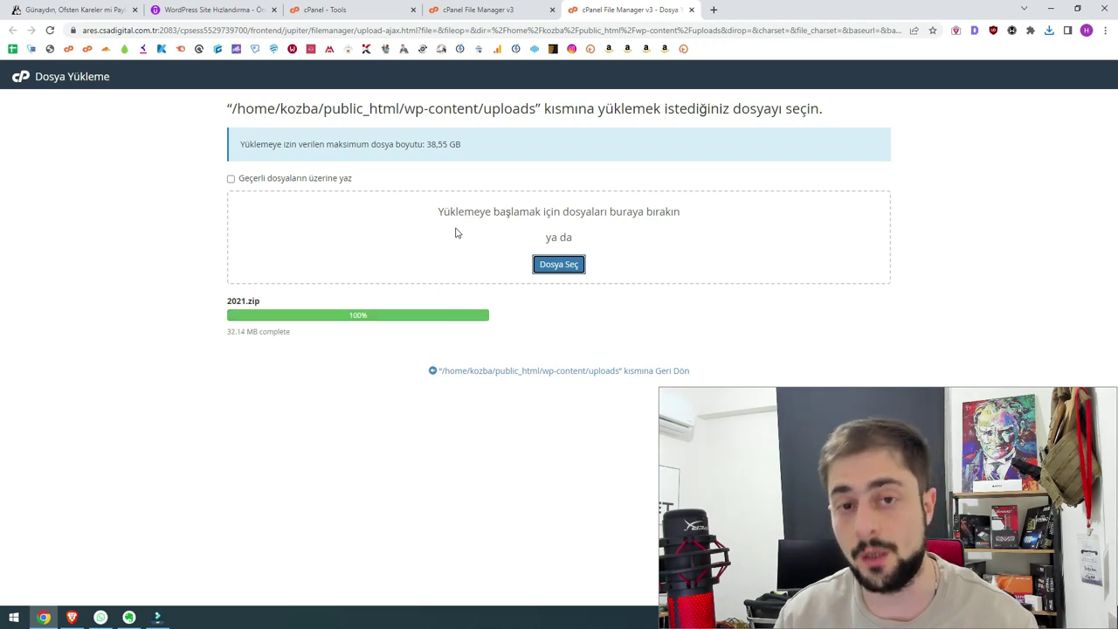
{"action": "left_click", "coordinate": [691, 10]}
{"action": "left_click", "coordinate": [482, 124]}
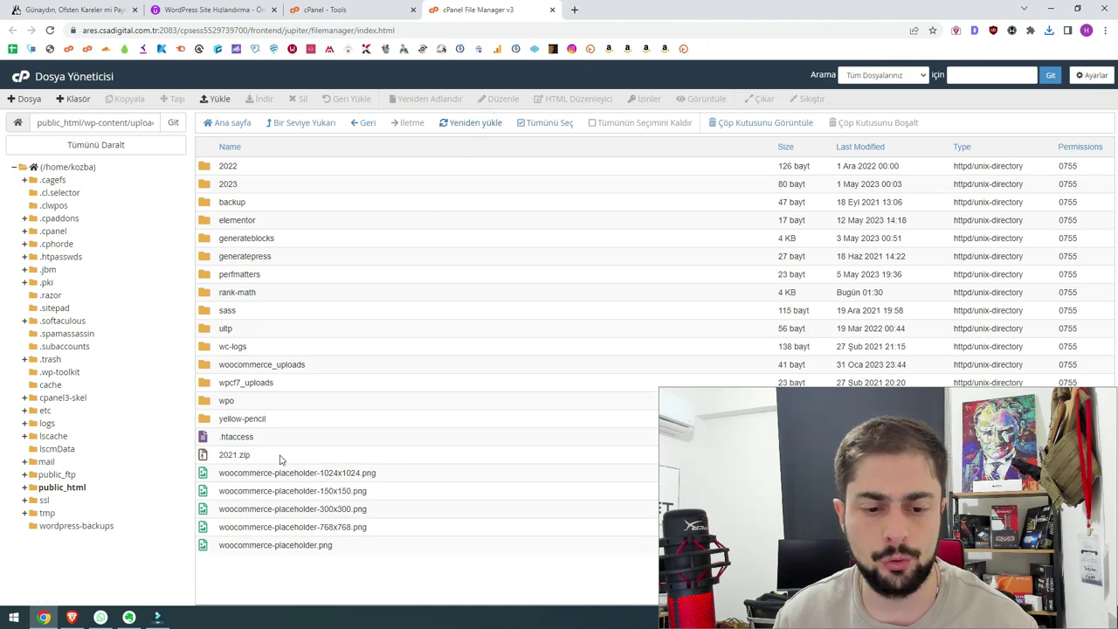
Extract 2021.zip into /public_html/wp-content/uploads, look through the extraction results to the end and dismiss them
{"action": "right_click", "coordinate": [282, 456]}
{"action": "left_click", "coordinate": [336, 570]}
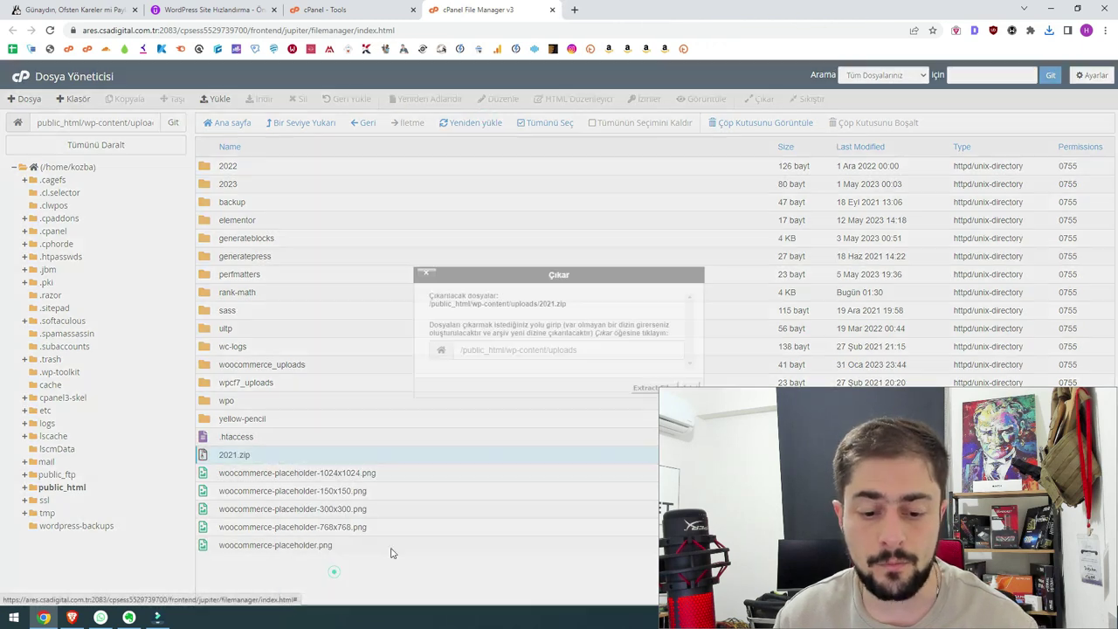
{"action": "left_click", "coordinate": [635, 387]}
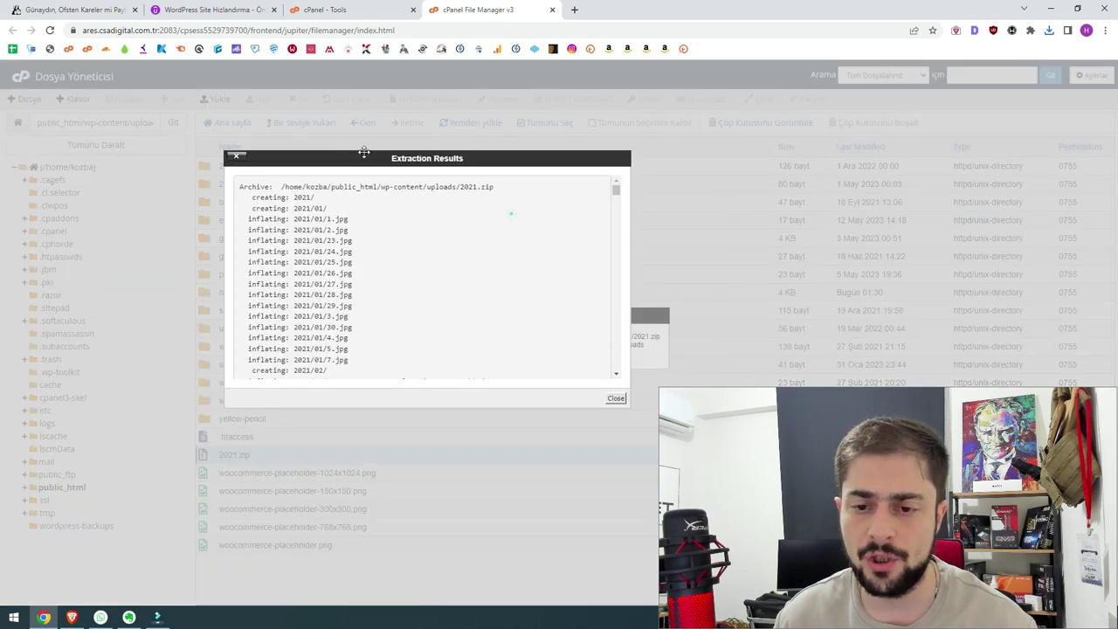
{"action": "left_click", "coordinate": [512, 212]}
{"action": "left_click_drag", "start_coordinate": [591, 183], "coordinate": [576, 367]}
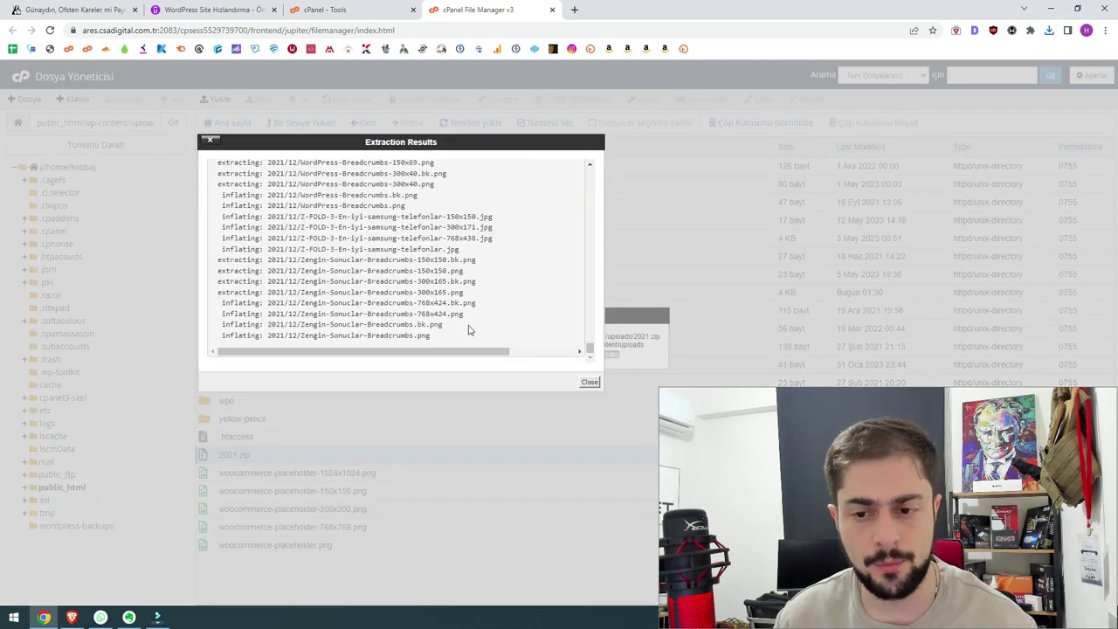
{"action": "left_click", "coordinate": [589, 383]}
Check the contents of the extracted 2021 folder on the server, including its 01 and 02 subfolders
{"action": "double_click", "coordinate": [261, 224]}
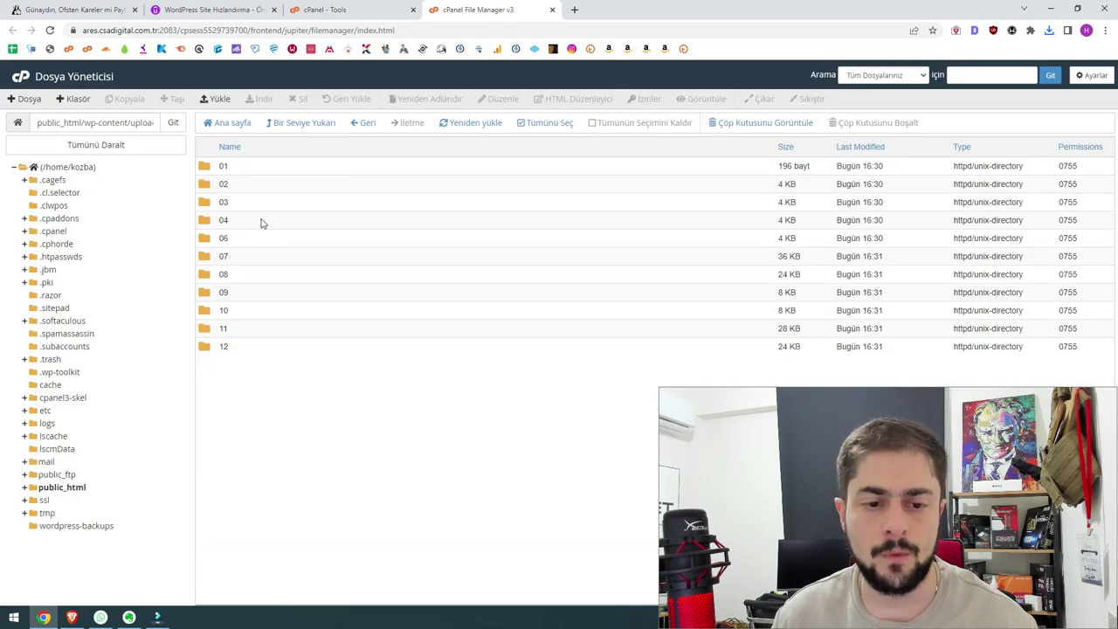
{"action": "double_click", "coordinate": [277, 168]}
{"action": "left_click", "coordinate": [378, 124]}
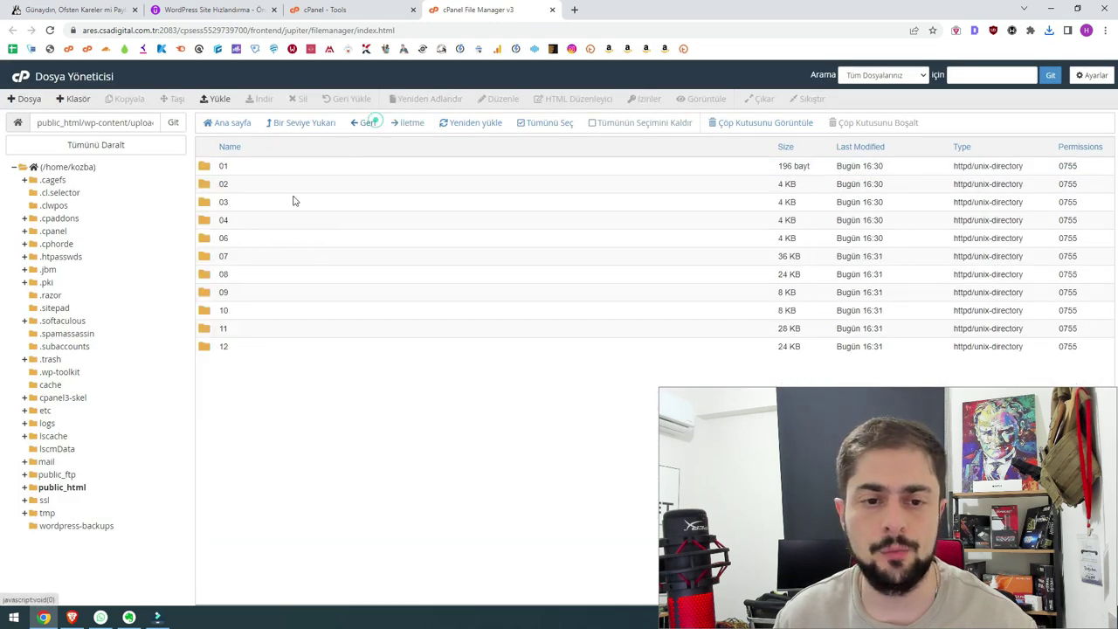
{"action": "double_click", "coordinate": [292, 185]}
{"action": "left_click", "coordinate": [355, 122]}
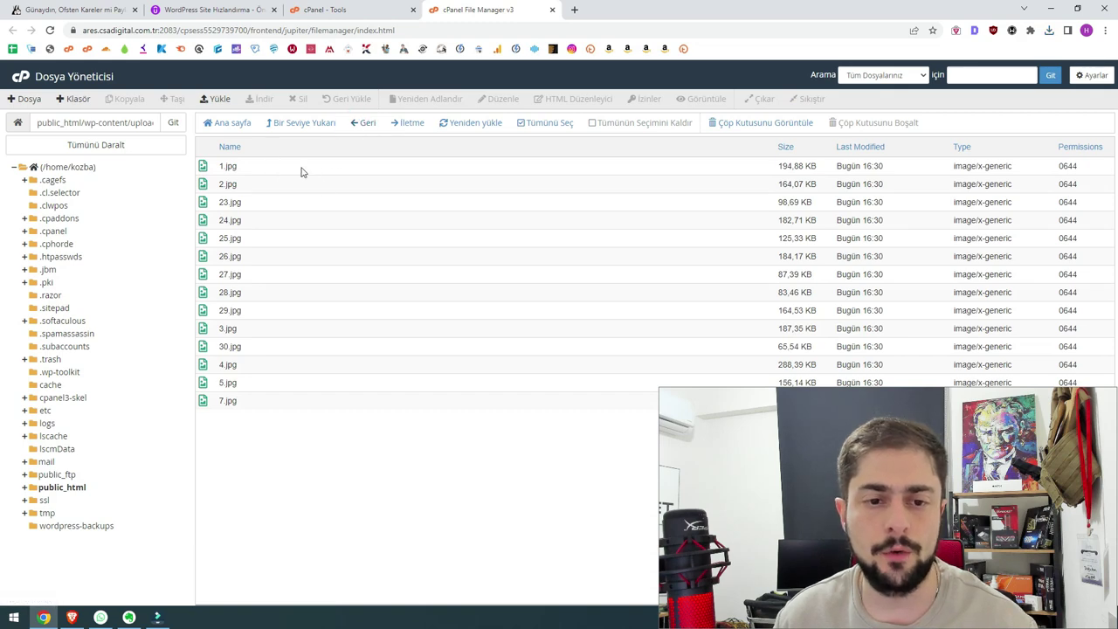
Open the desktop archive 2021.zip and browse its 2021\07 folder for the Telefondan-Ogeyi-Denetle-Nasil-Yapilir image
{"action": "left_click", "coordinate": [44, 617]}
{"action": "double_click", "coordinate": [21, 255]}
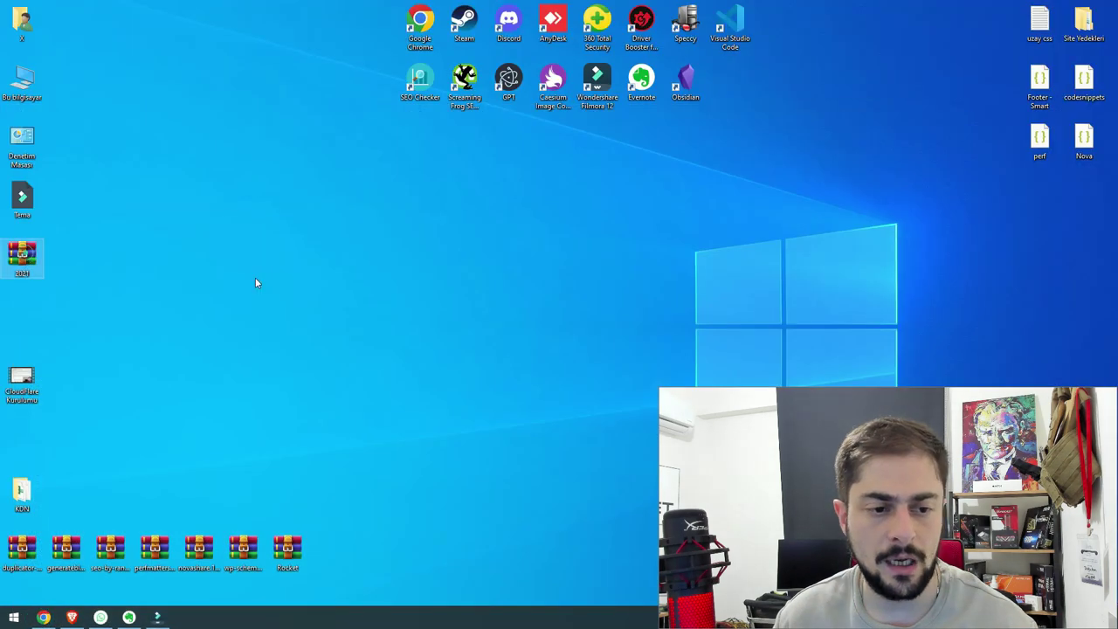
{"action": "double_click", "coordinate": [297, 234]}
{"action": "double_click", "coordinate": [303, 247]}
{"action": "double_click", "coordinate": [298, 237]}
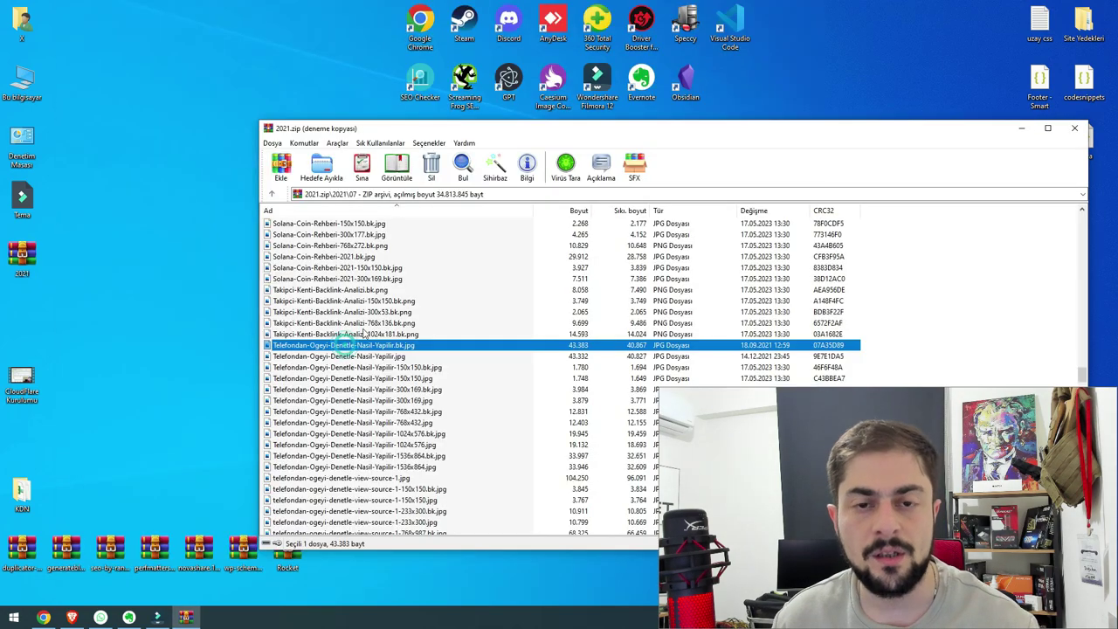
Return to the browser and open kozba.org in a new tab
{"action": "left_click", "coordinate": [43, 616]}
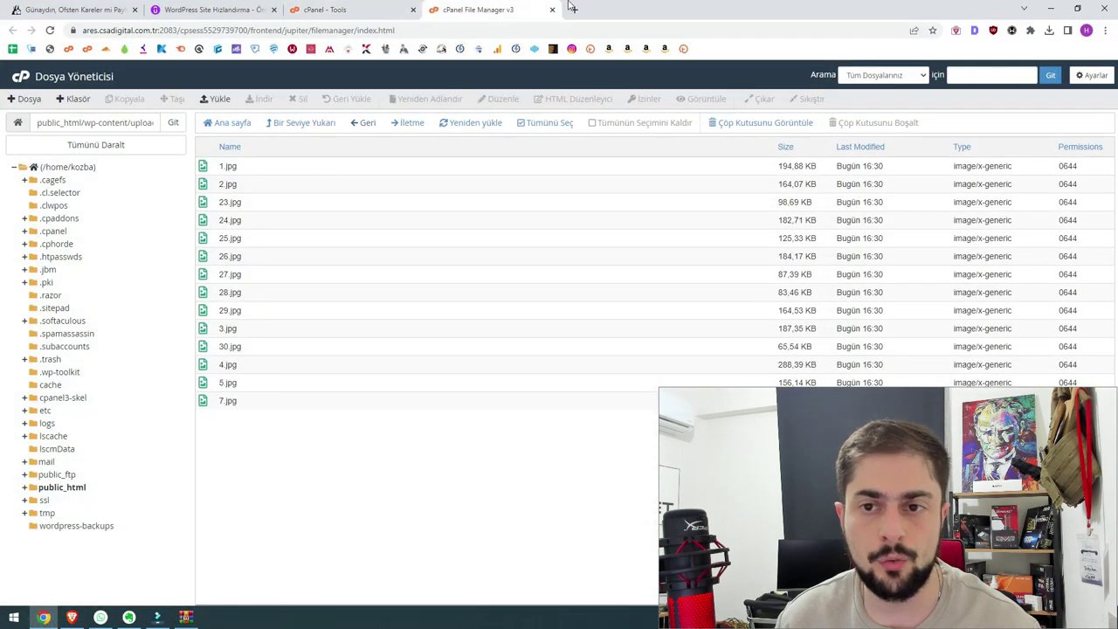
{"action": "left_click", "coordinate": [572, 9]}
{"action": "type", "text": "kozba.org"}
{"action": "key", "text": "Return"}
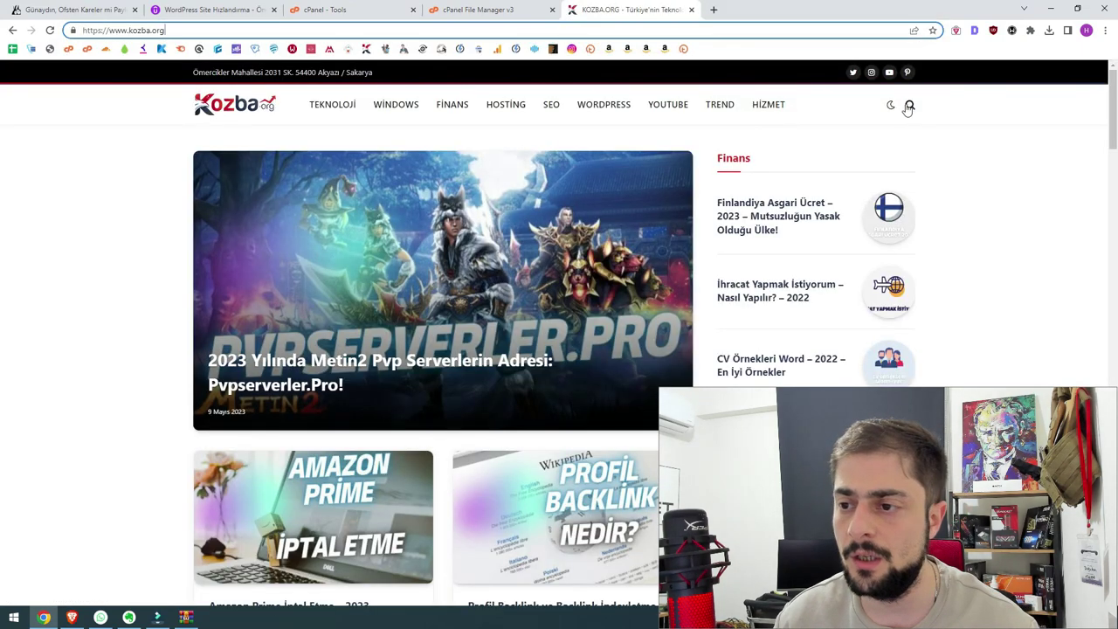
Search the site for "öğeyi denetle" and open the article "Telefondan Öğeyi Denetle Nasıl Yapılır?"
{"action": "left_click", "coordinate": [908, 106]}
{"action": "type", "text": "öğeyi "}
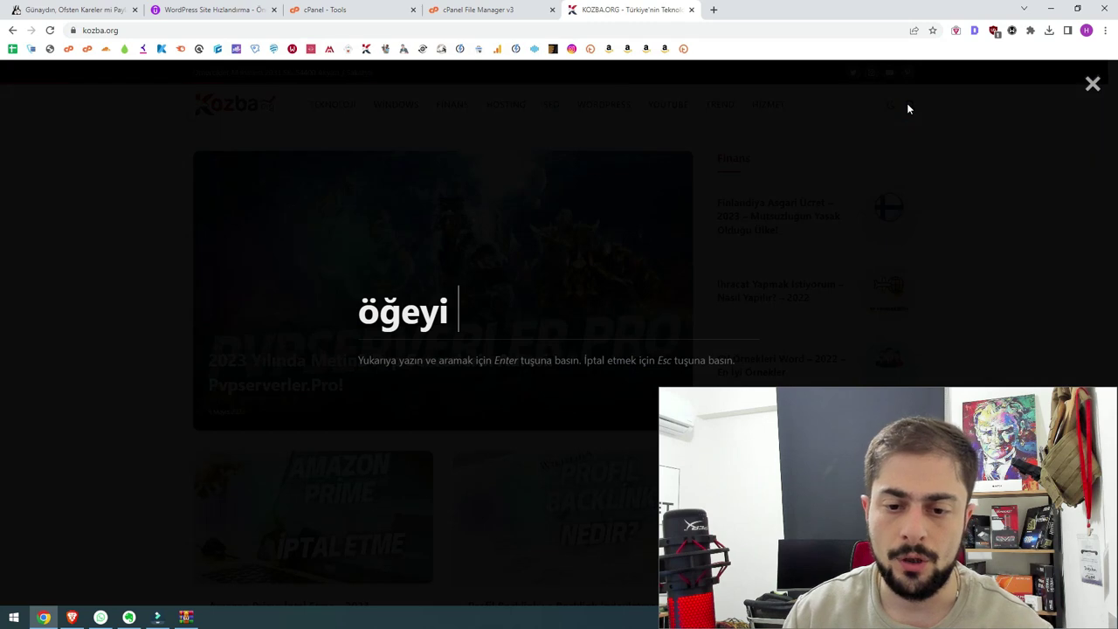
{"action": "type", "text": "denetle"}
{"action": "key", "text": "Return"}
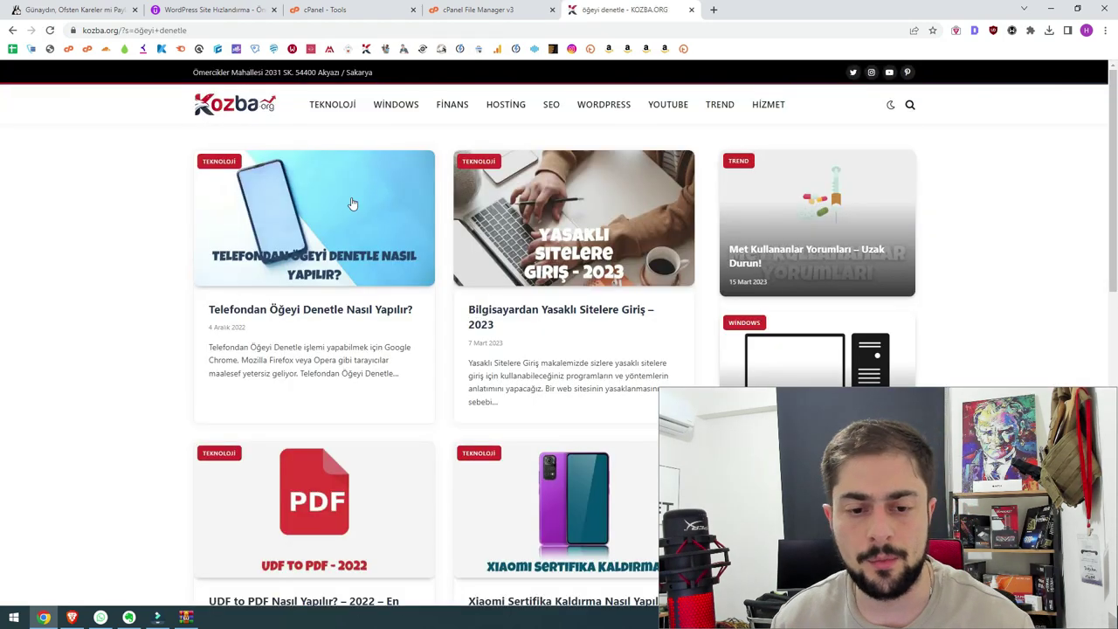
{"action": "left_click", "coordinate": [352, 204]}
Open the screenshot under "Telefondan Öğeyi Denetle Programı" in a new tab and inspect its full image URL
{"action": "scroll", "coordinate": [124, 262], "scroll_direction": "down", "scroll_amount": 10}
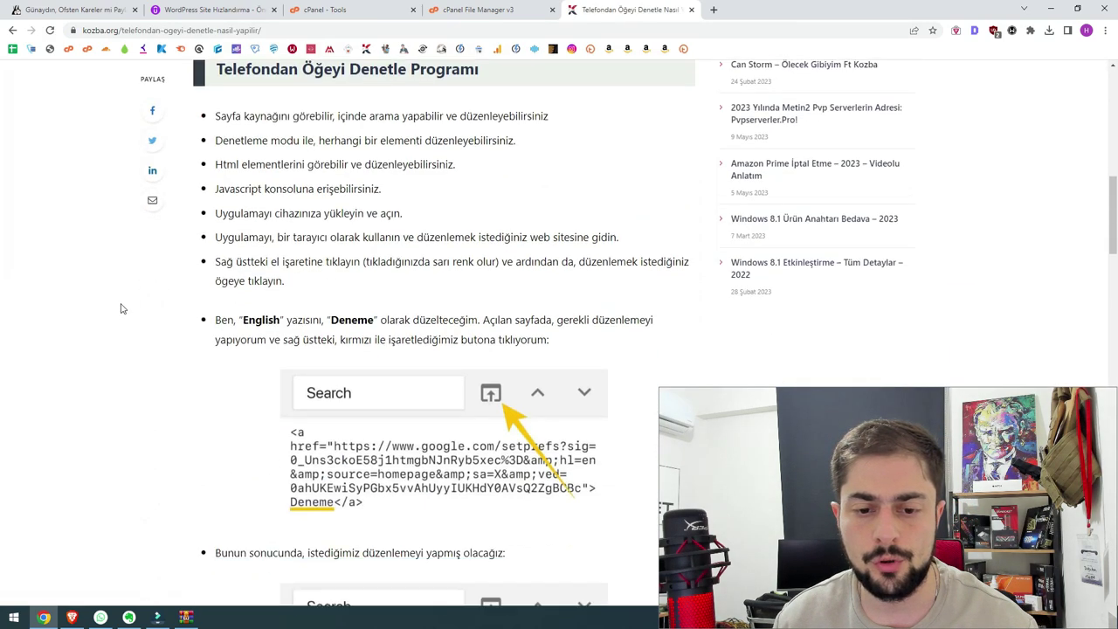
{"action": "right_click", "coordinate": [416, 241]}
{"action": "left_click", "coordinate": [470, 246]}
{"action": "key", "text": "ctrl+Tab"}
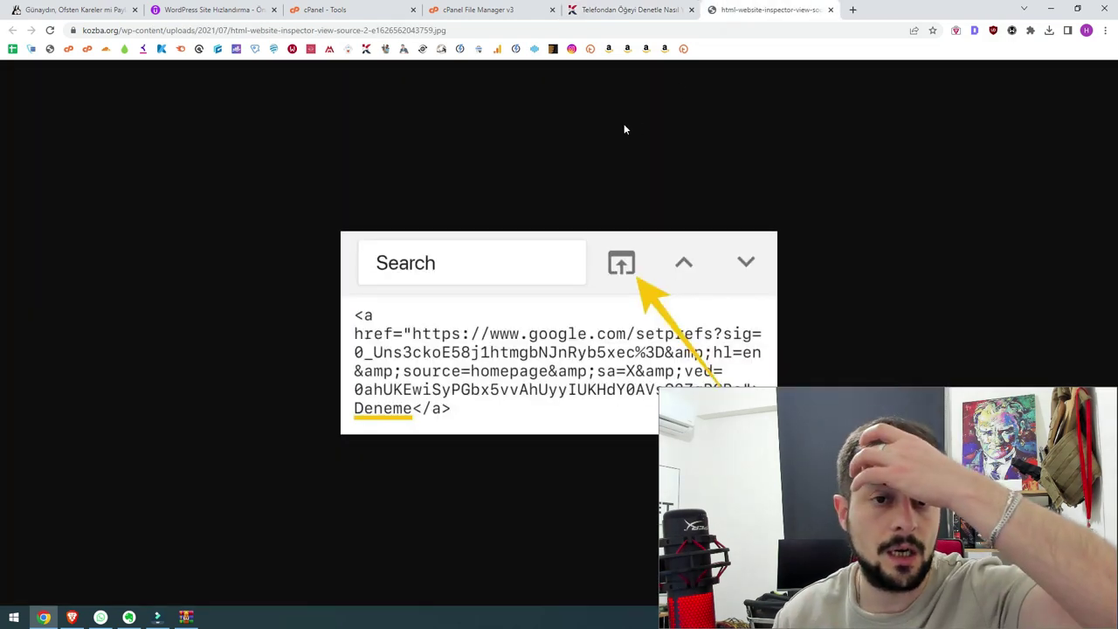
{"action": "key", "text": "ctrl+l"}
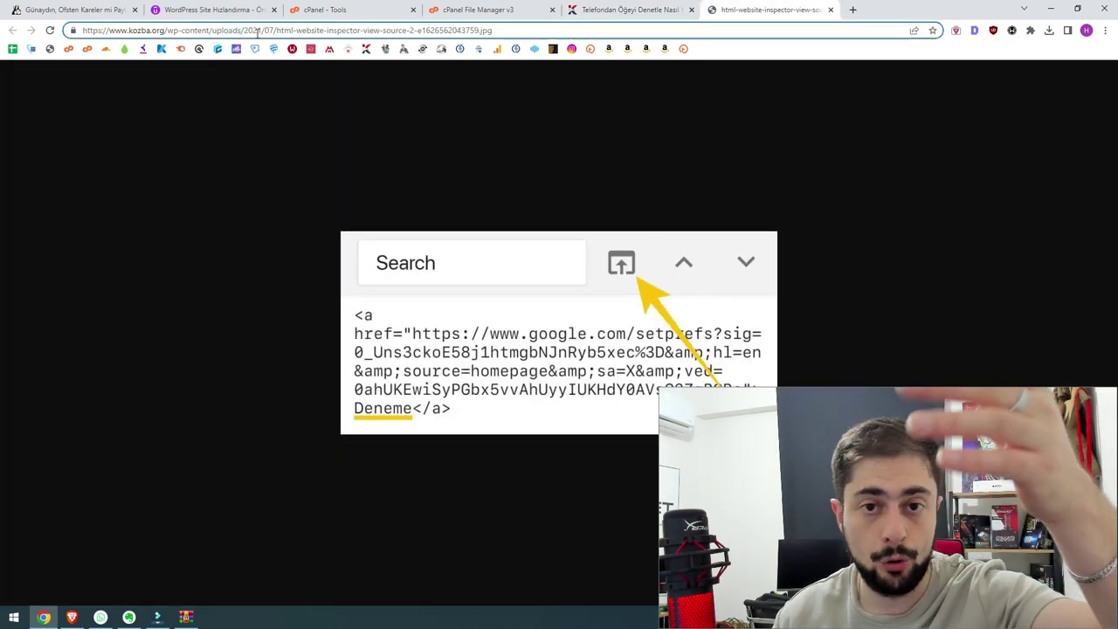
Return to the article and look through the whole page to check that its images load
{"action": "left_click", "coordinate": [635, 9]}
{"action": "scroll", "coordinate": [415, 191], "scroll_direction": "down", "scroll_amount": 10}
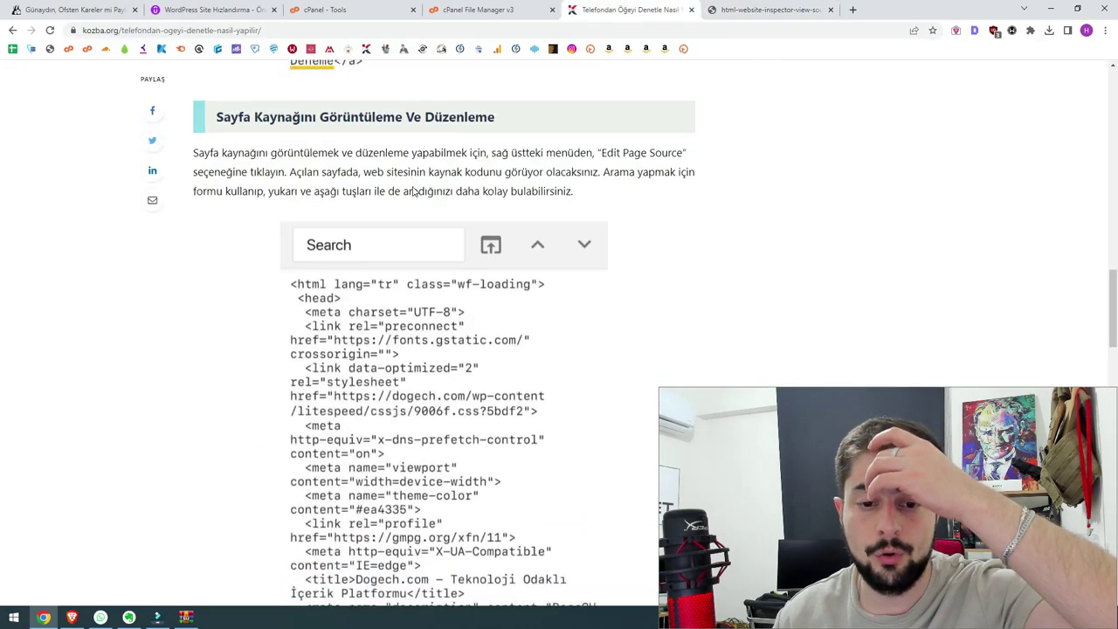
{"action": "scroll", "coordinate": [414, 191], "scroll_direction": "down", "scroll_amount": 15}
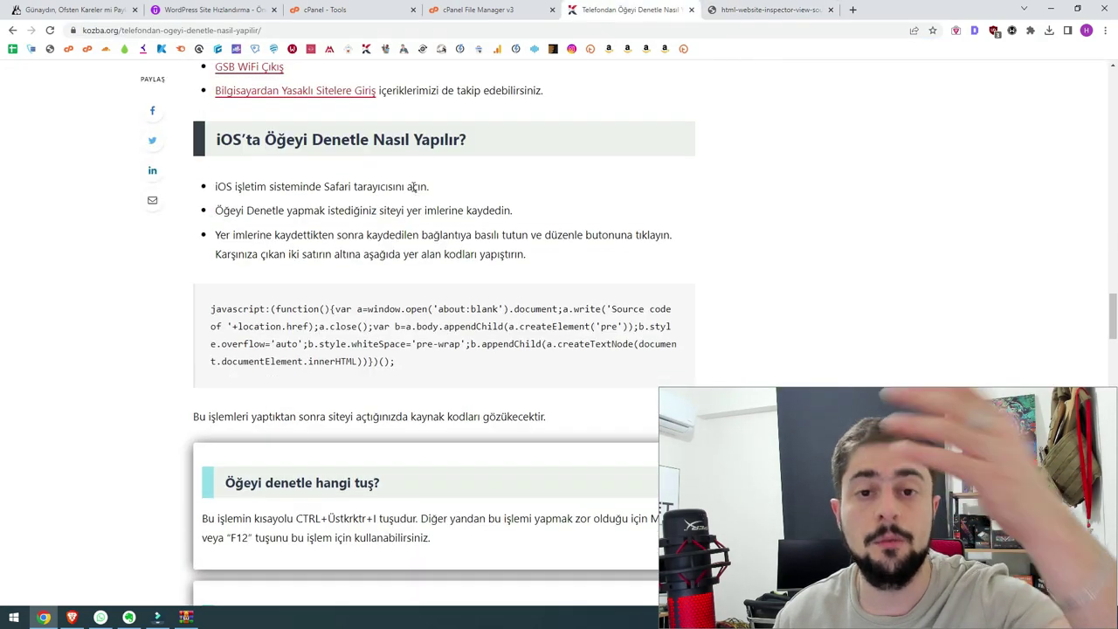
{"action": "scroll", "coordinate": [414, 187], "scroll_direction": "down", "scroll_amount": 5}
{"action": "scroll", "coordinate": [414, 187], "scroll_direction": "up", "scroll_amount": 20}
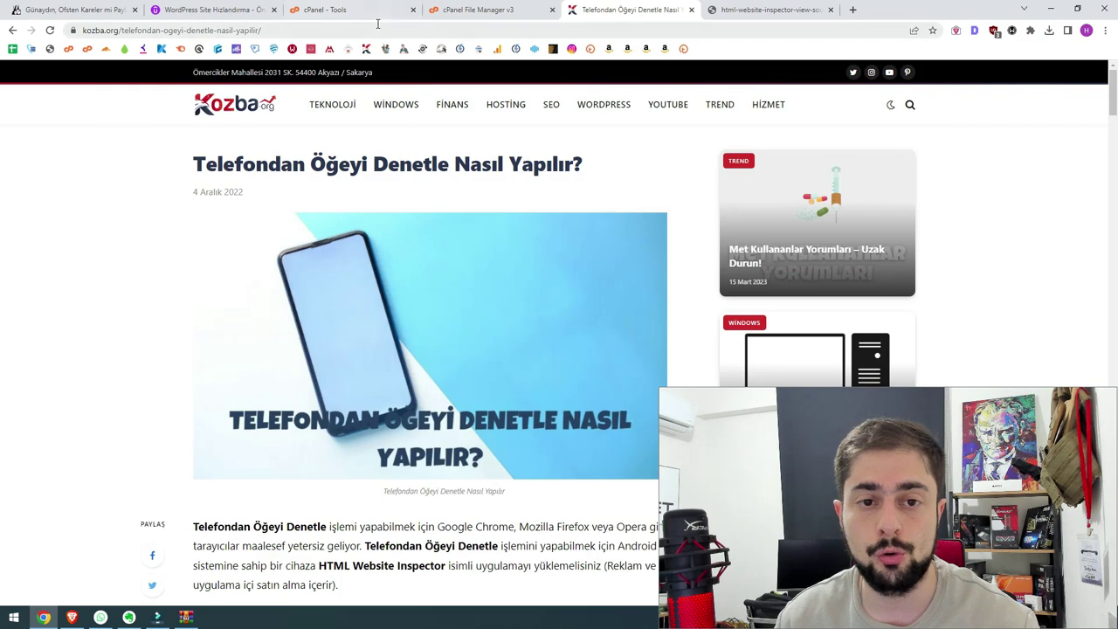
Open the article's URL in an incognito window, check the images down the page, and close that window
{"action": "left_click", "coordinate": [376, 28]}
{"action": "left_click", "coordinate": [1105, 30]}
{"action": "left_click", "coordinate": [1015, 76]}
{"action": "type", "text": "https://www.kozba.org/telefondan-ogeyi-denetle-nasil-yapilir/"}
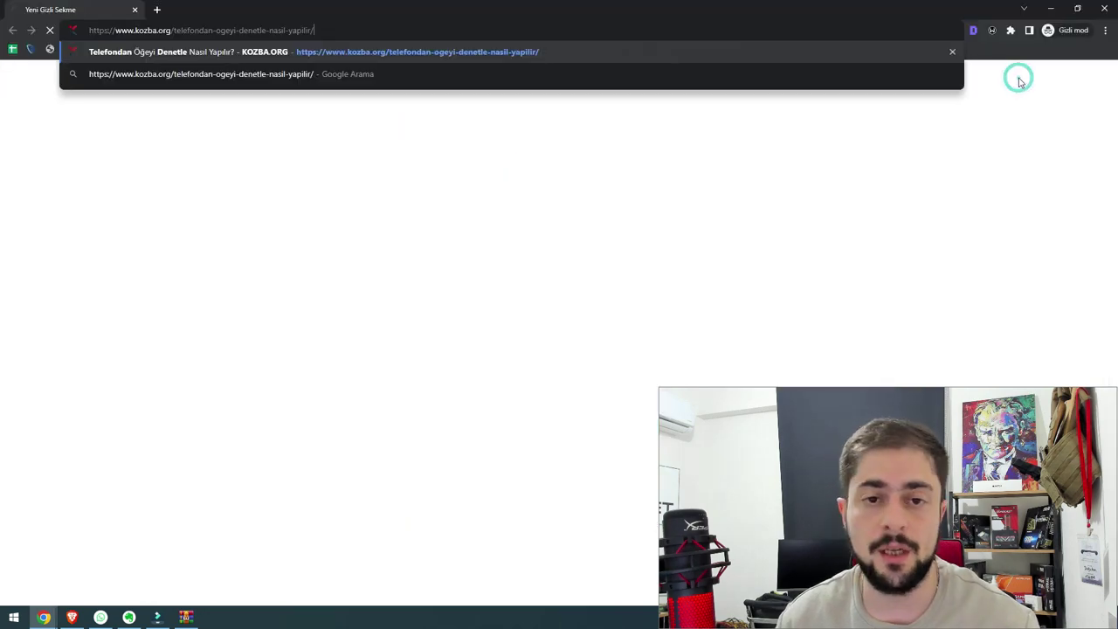
{"action": "key", "text": "Return"}
{"action": "scroll", "coordinate": [439, 179], "scroll_direction": "down", "scroll_amount": 10}
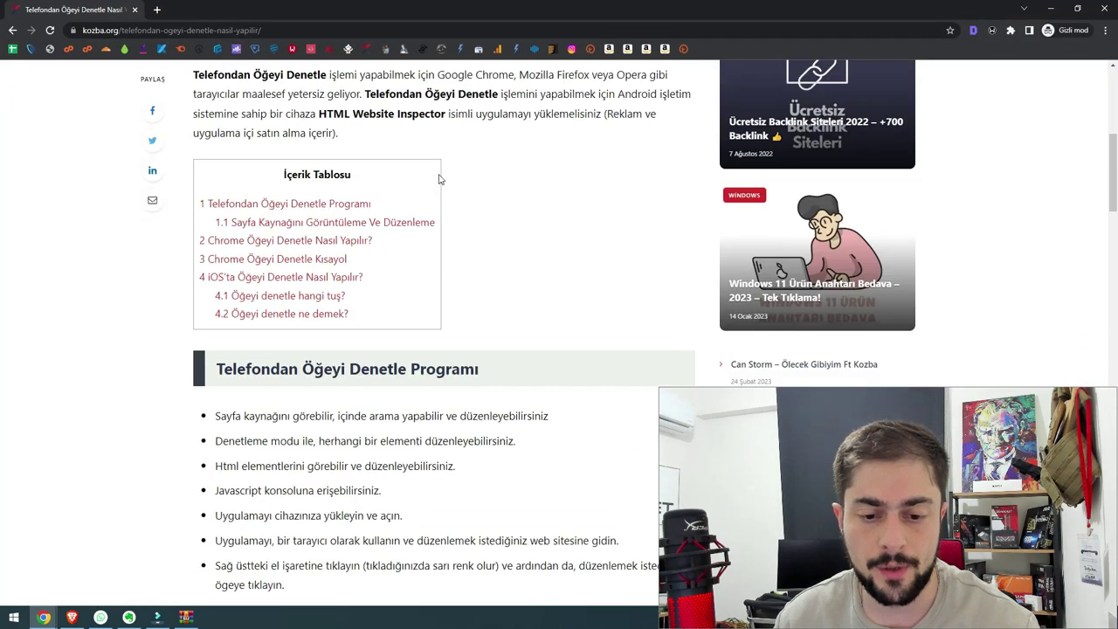
{"action": "scroll", "coordinate": [439, 179], "scroll_direction": "down", "scroll_amount": 15}
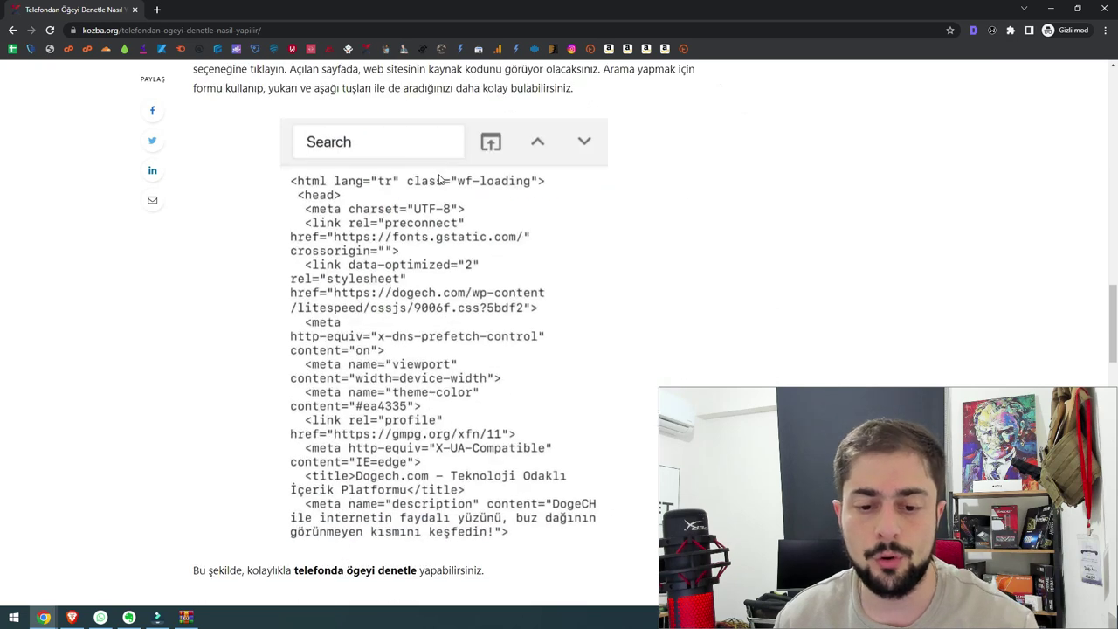
{"action": "scroll", "coordinate": [438, 179], "scroll_direction": "down", "scroll_amount": 1}
{"action": "left_click", "coordinate": [1104, 8]}
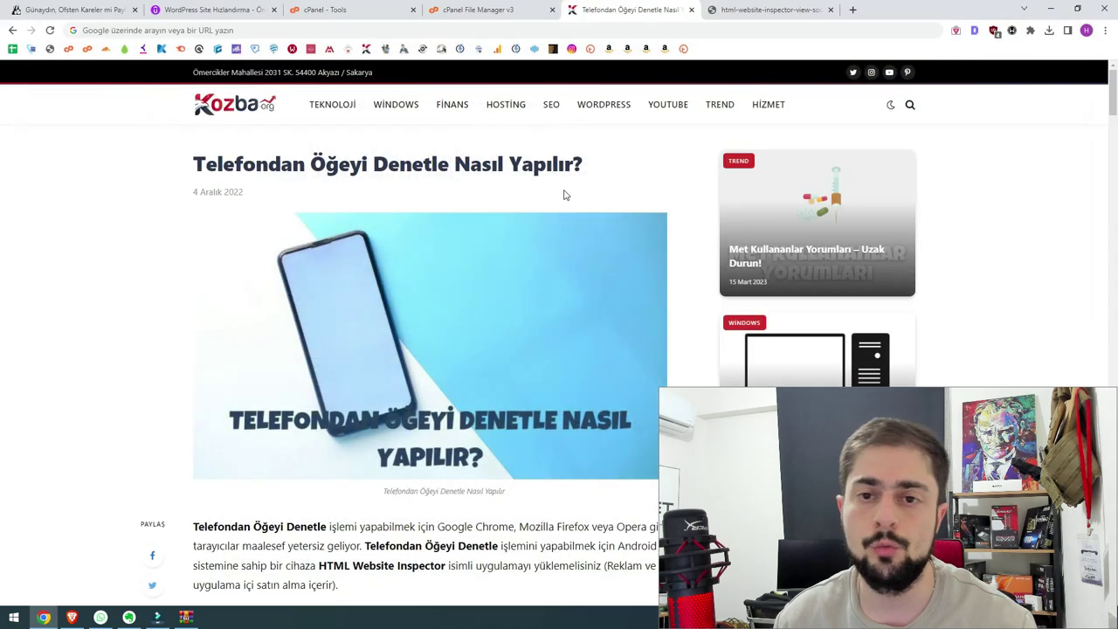